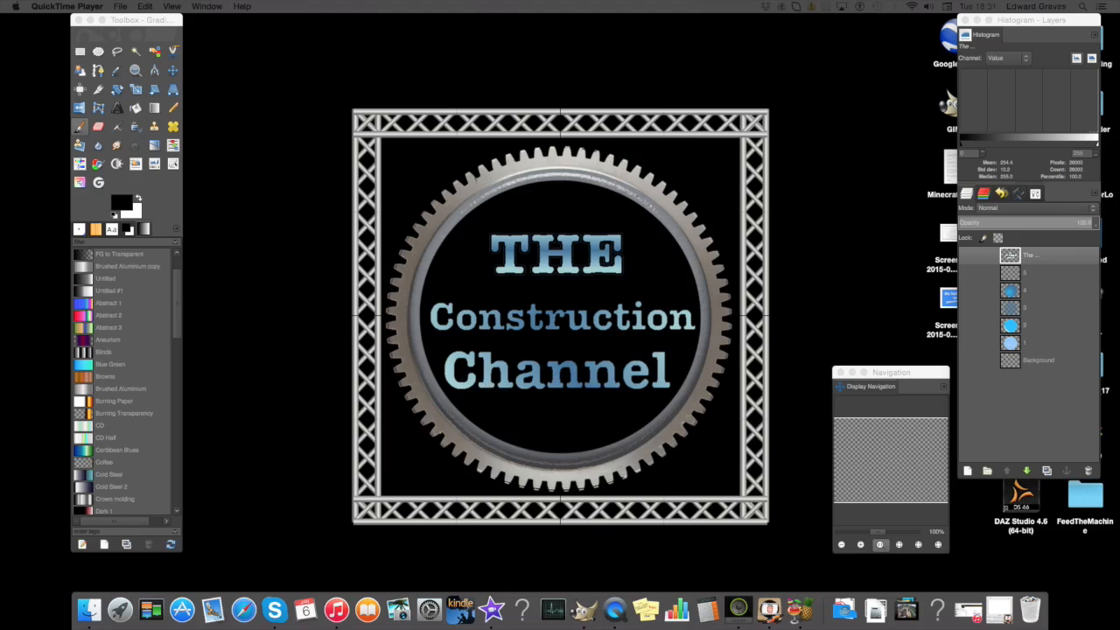
Bring the shiney logo.xcf image window fully into view between the toolbox and the Histogram - Layers dock, and shift that dock slightly inward.
left_click_drag(0, 82, 388, 72)
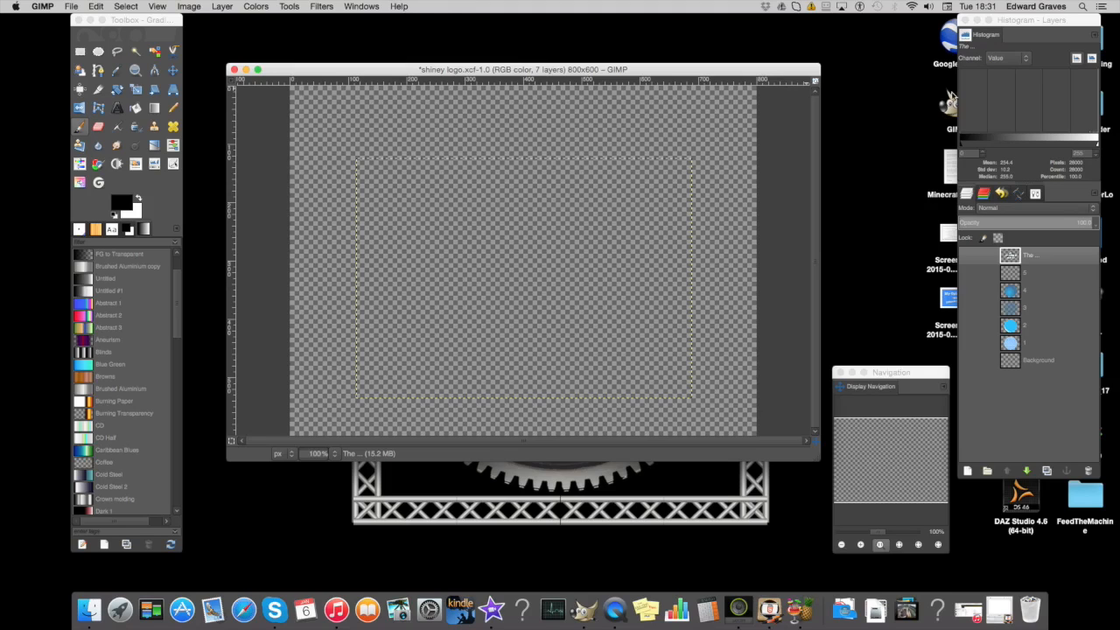
mouse_move(1000, 22)
left_mouse_down()
mouse_move(1037, 24)
mouse_move(971, 24)
mouse_move(987, 24)
left_mouse_up()
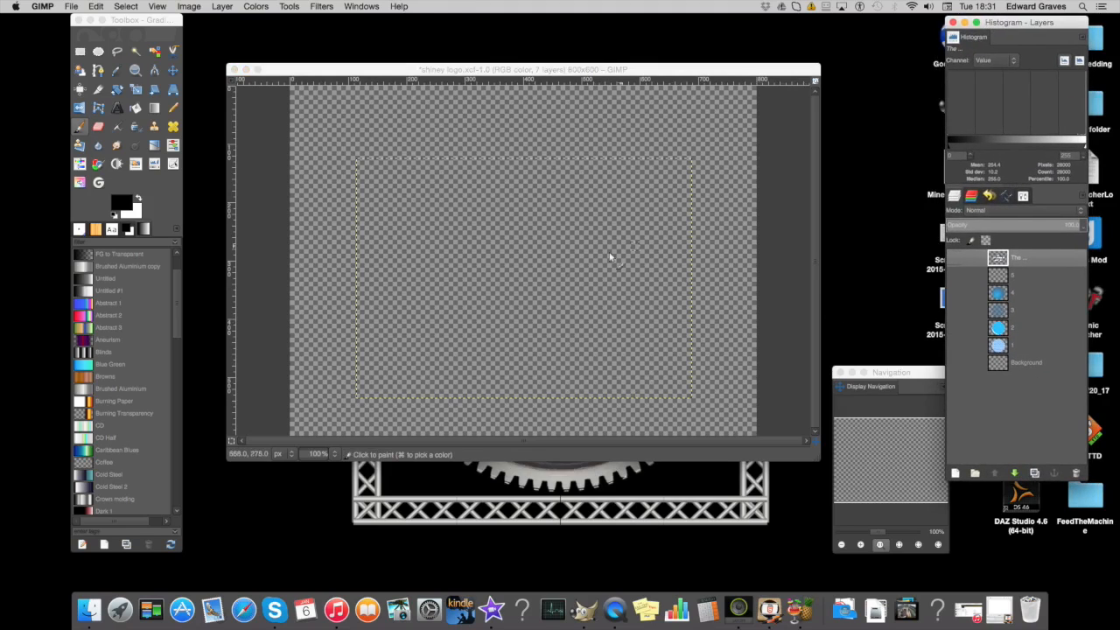
left_click_drag(574, 69, 603, 75)
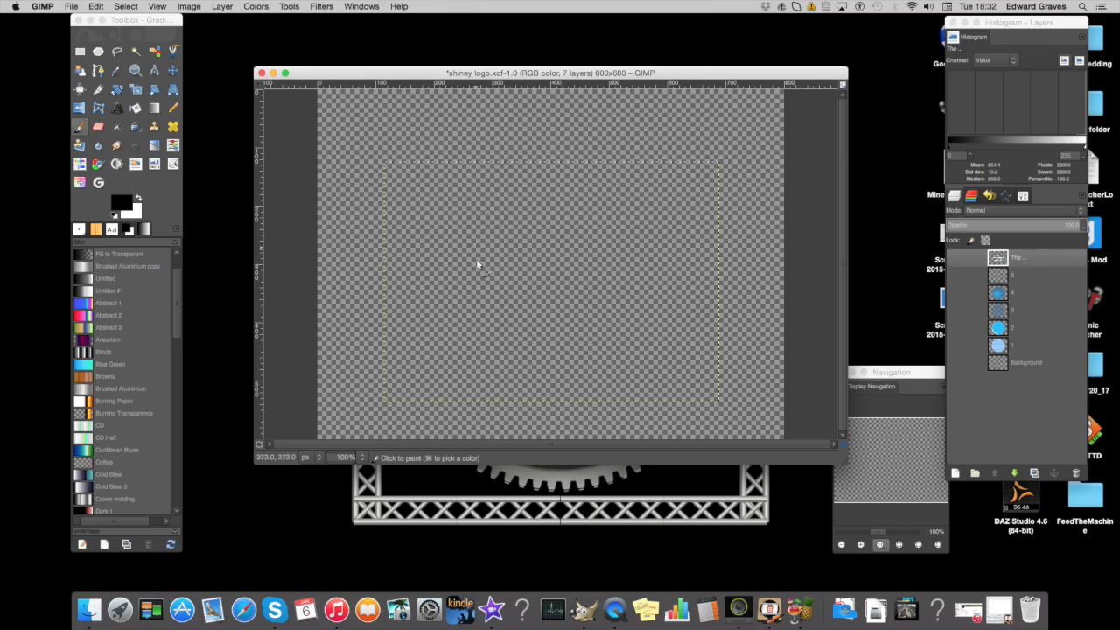
left_click_drag(570, 73, 964, 96)
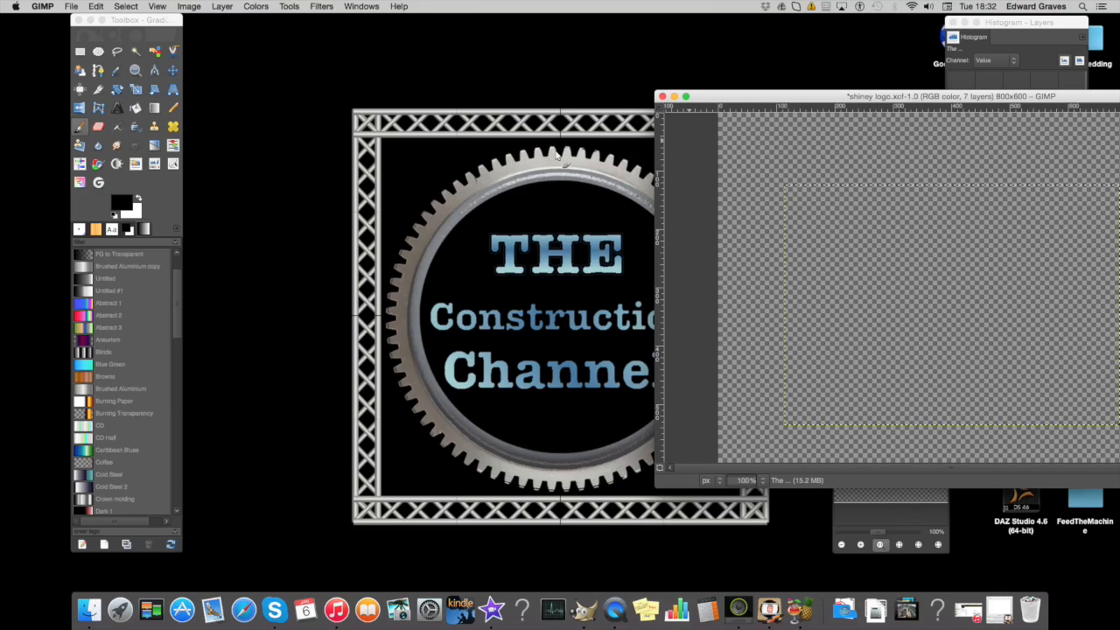
left_click_drag(785, 99, 369, 99)
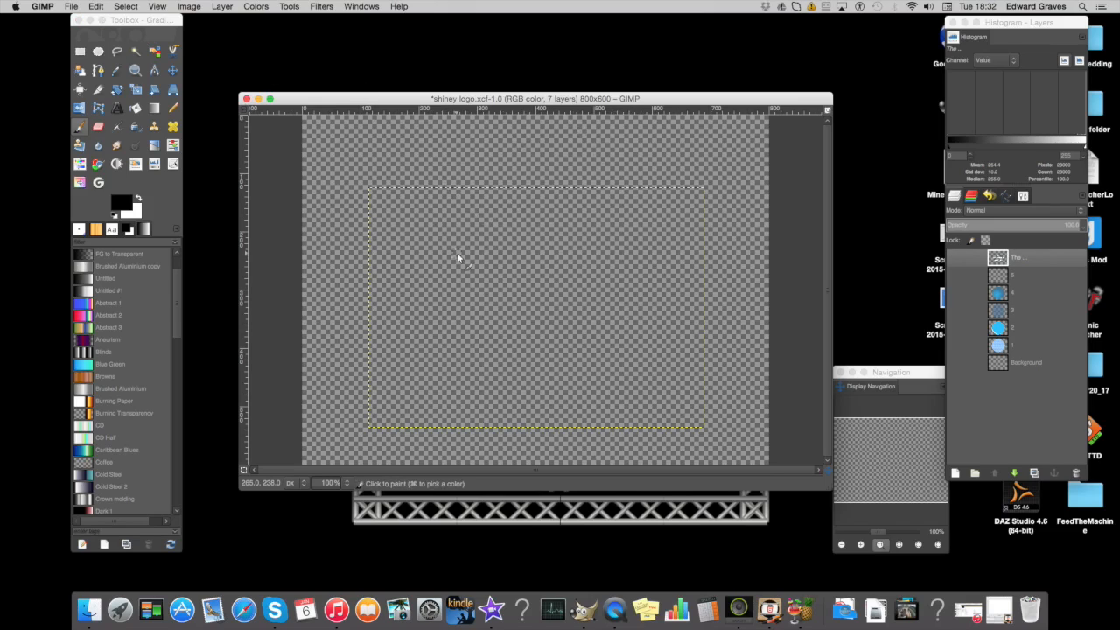
right_click(617, 617)
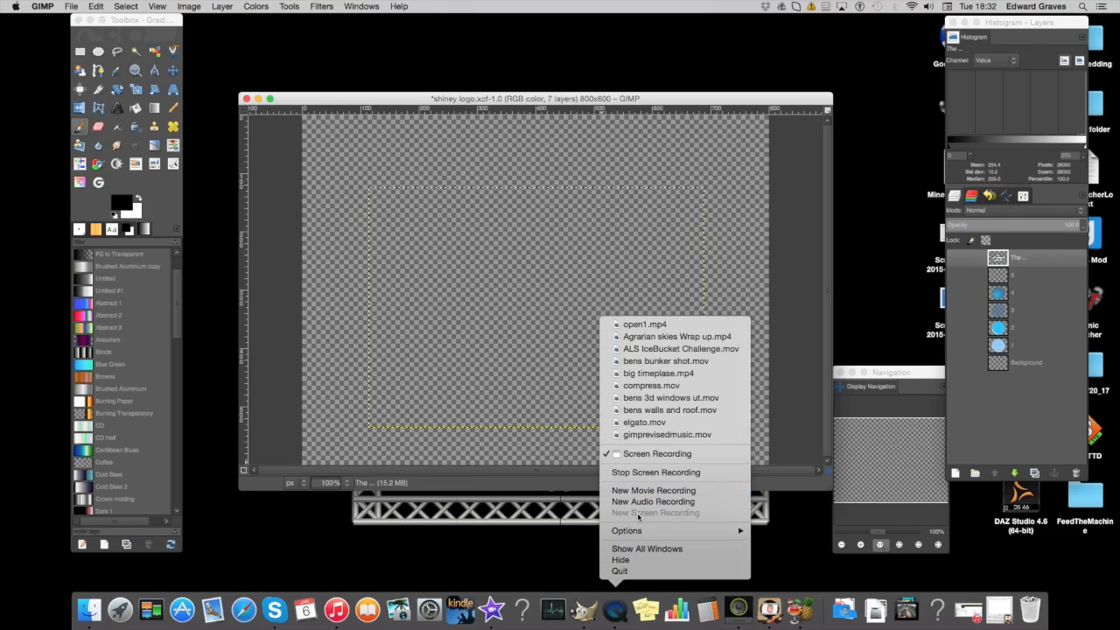
left_click(458, 76)
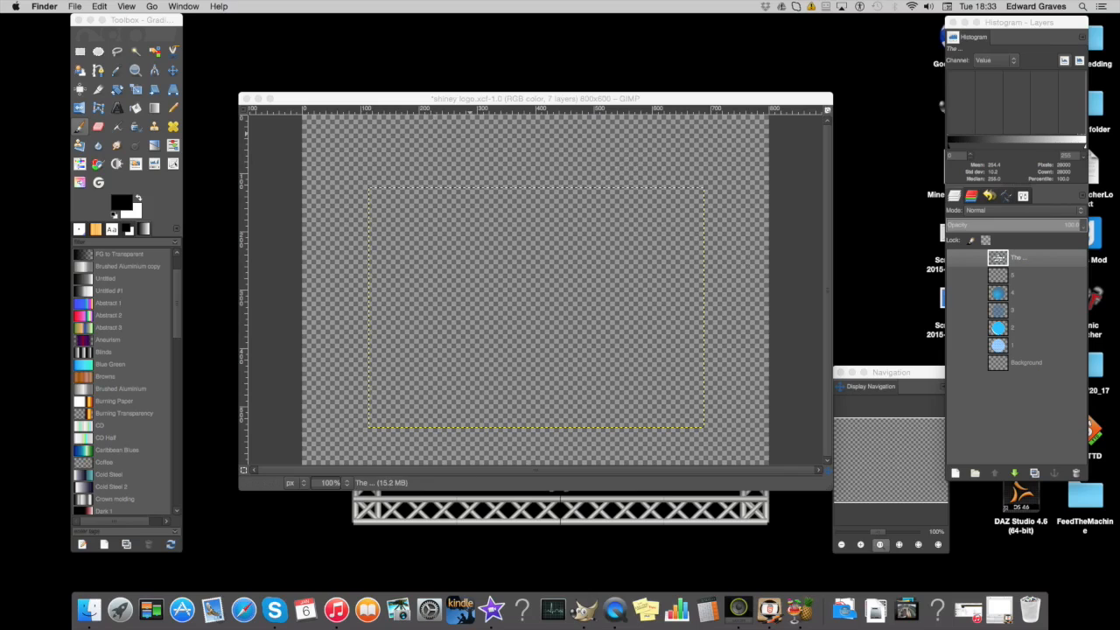
left_click(339, 98)
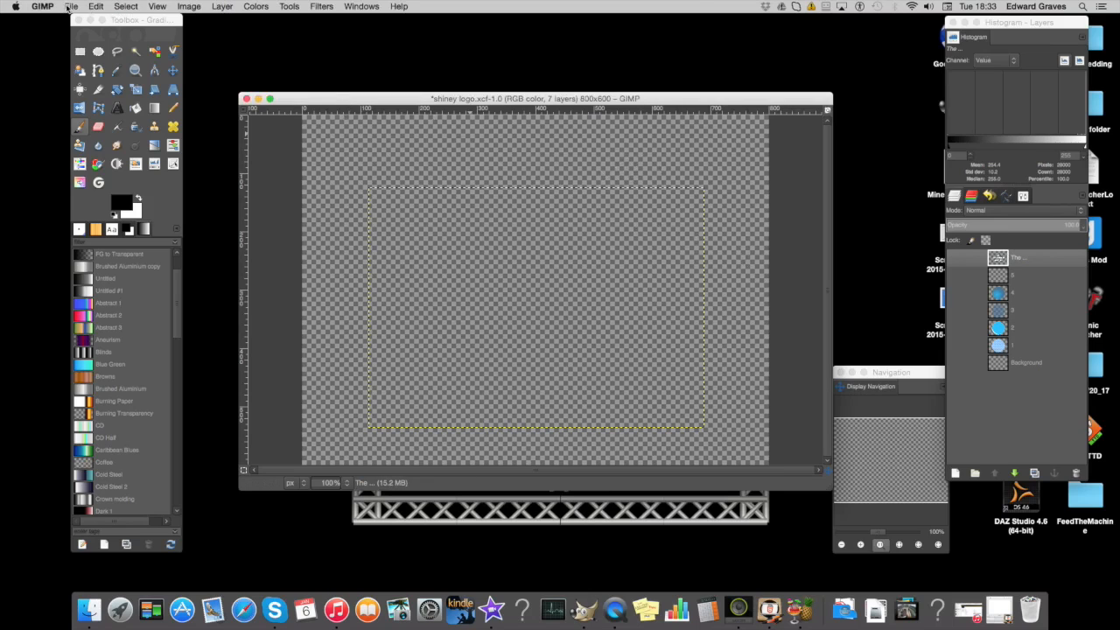
left_click(70, 7)
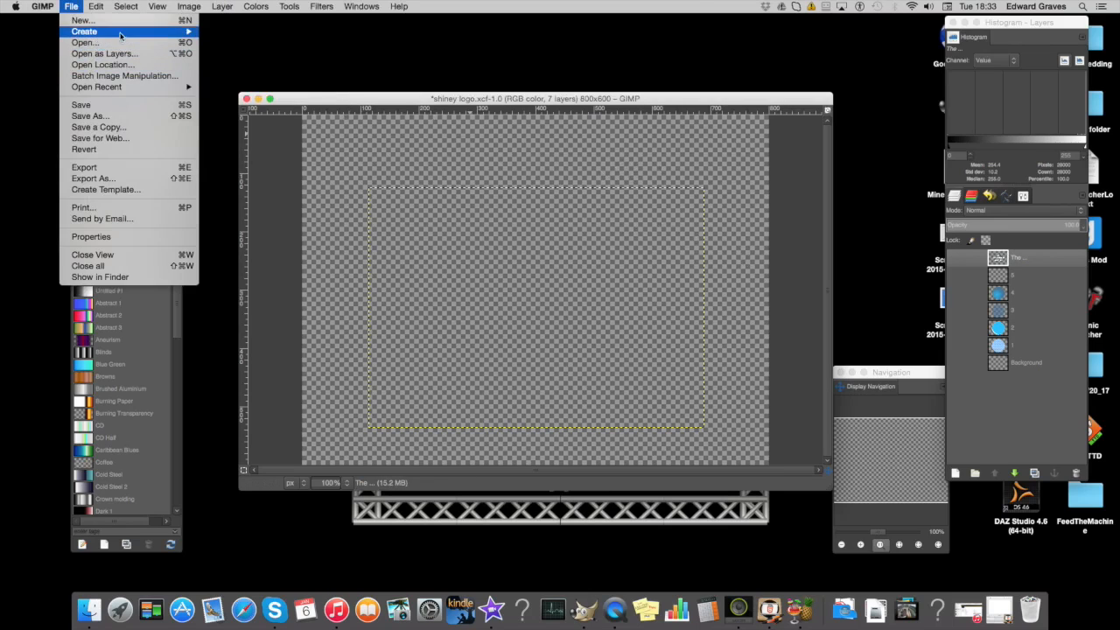
left_click(163, 21)
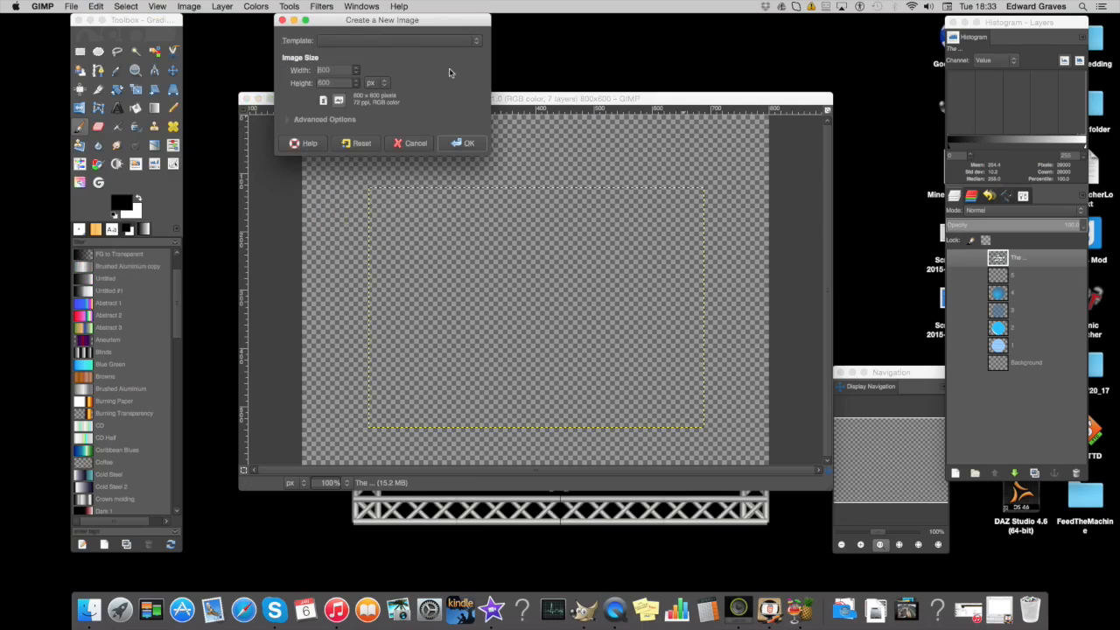
left_click(474, 42)
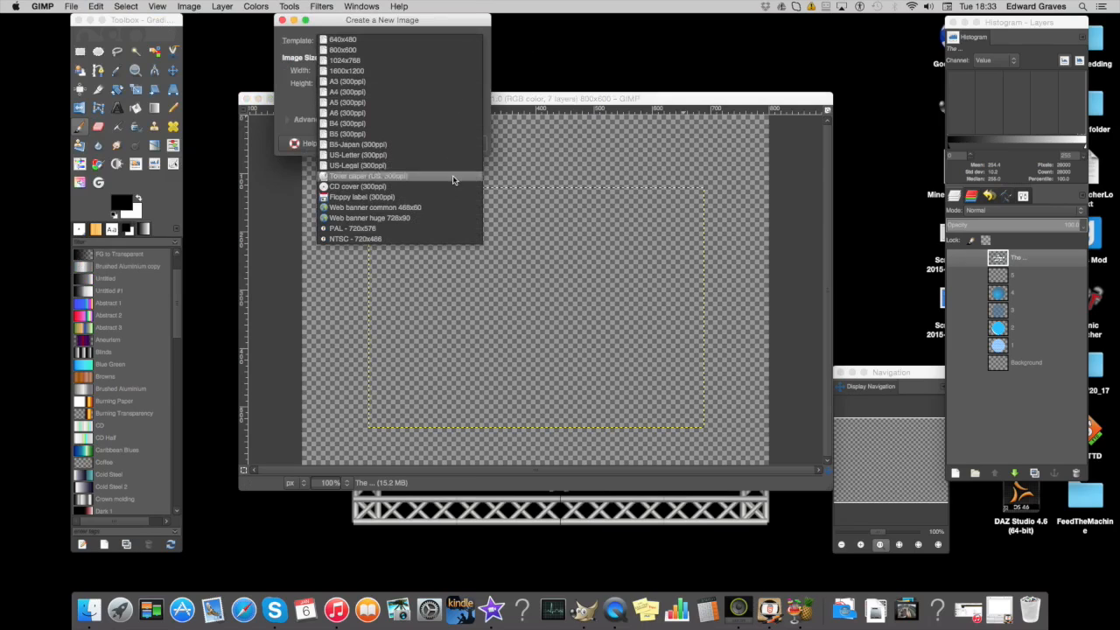
left_click(456, 52)
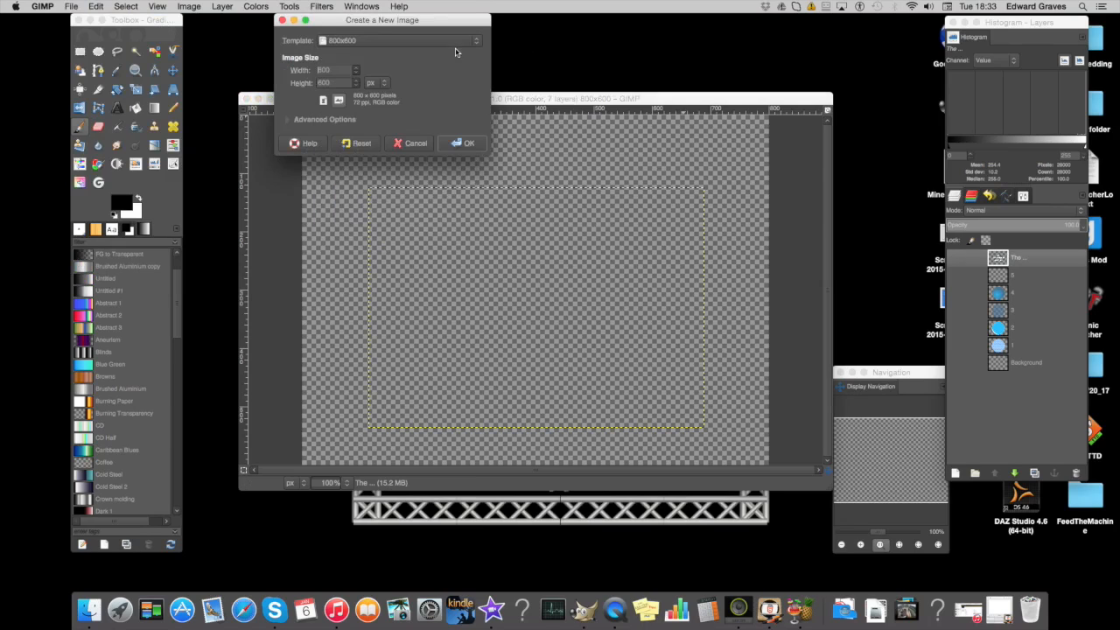
left_click(342, 121)
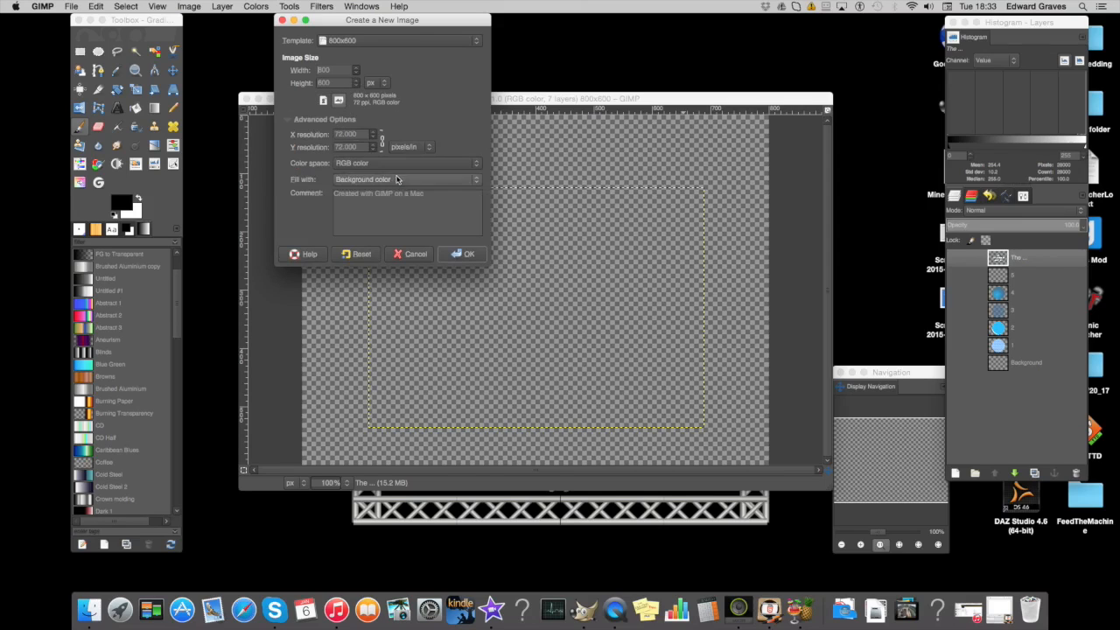
left_click(477, 184)
left_click(463, 200)
left_click(410, 254)
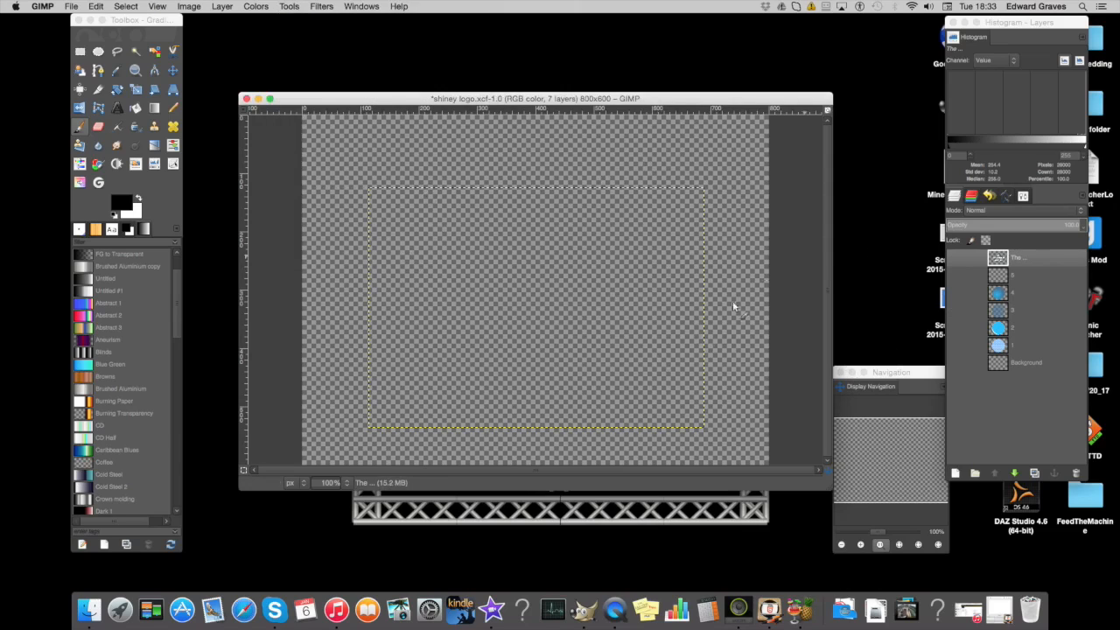
Select layer 1, make it visible, and display the available fill patterns.
left_click(1002, 347)
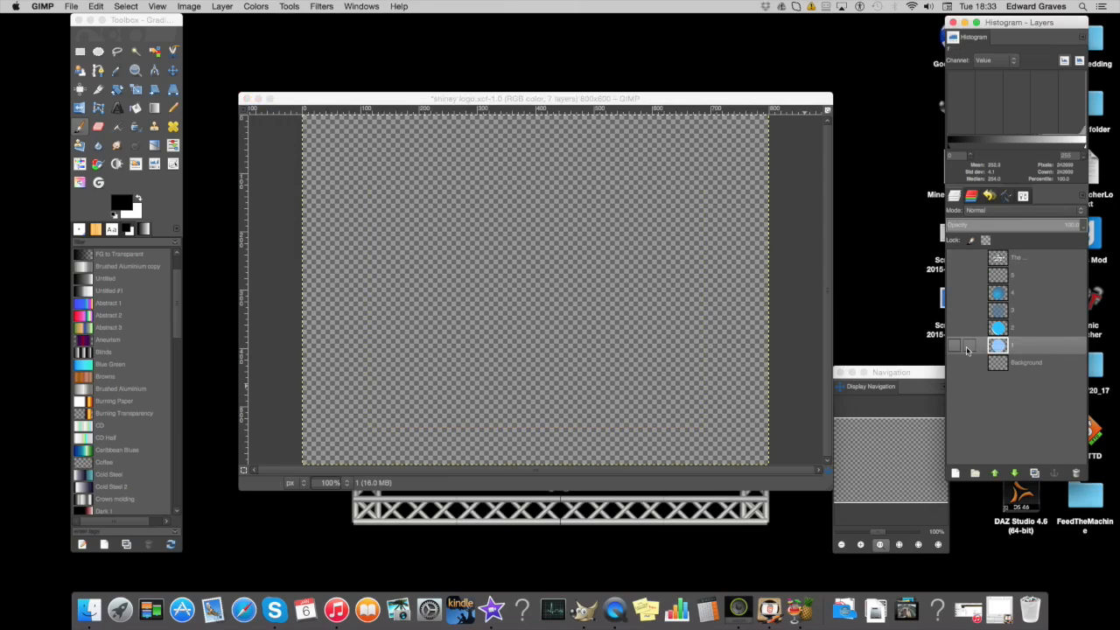
left_click(955, 347)
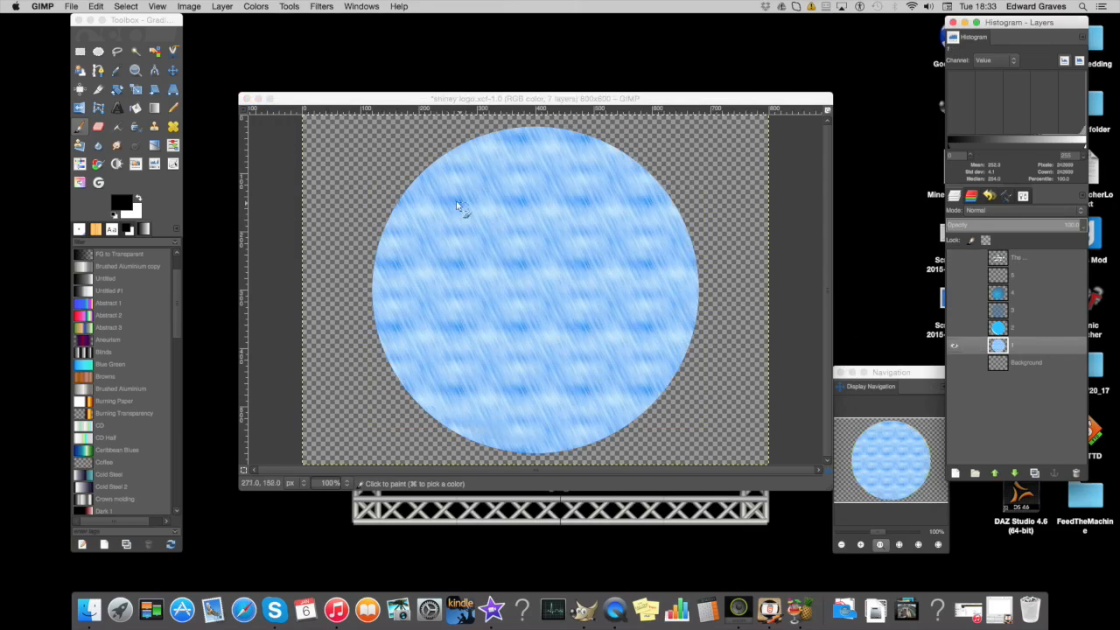
left_click(96, 230)
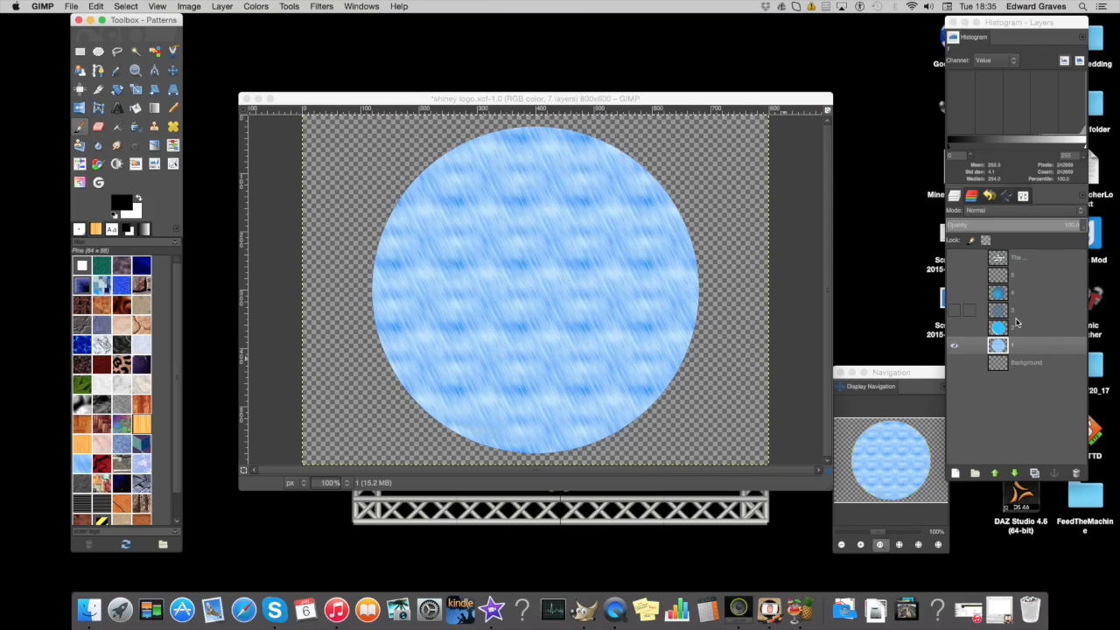
Make layer 2 visible above layer 1.
left_click(953, 327)
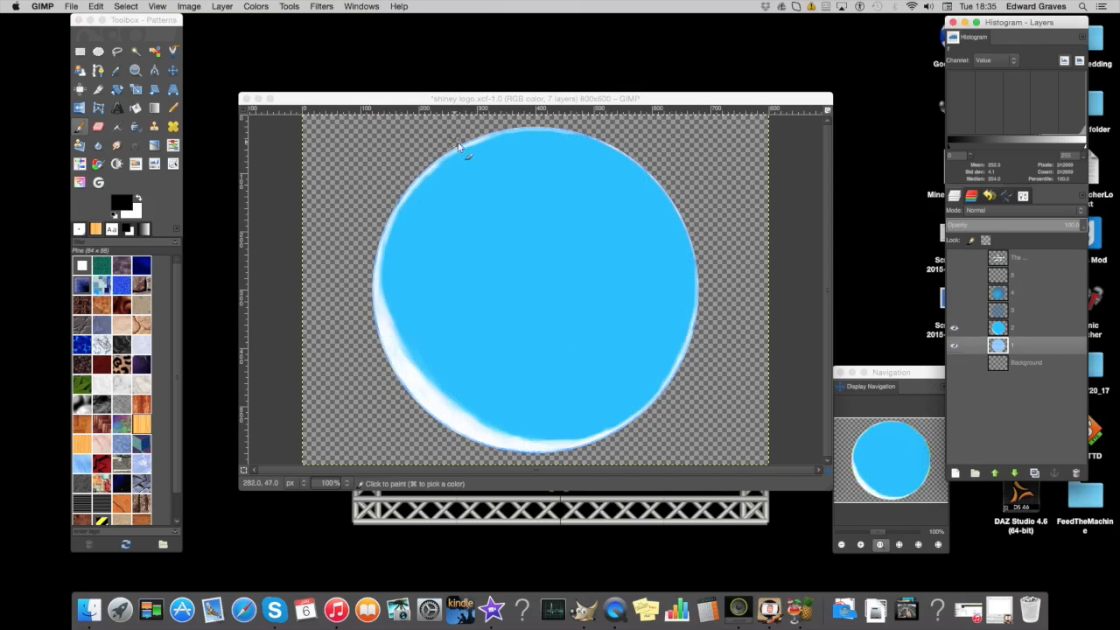
left_click(954, 328)
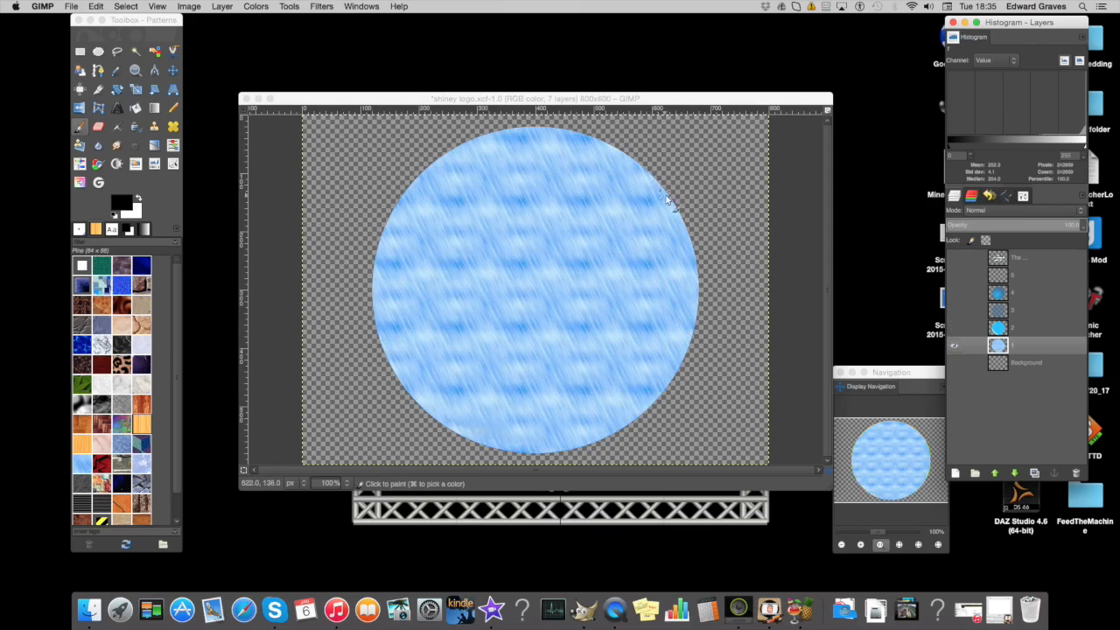
left_click(130, 7)
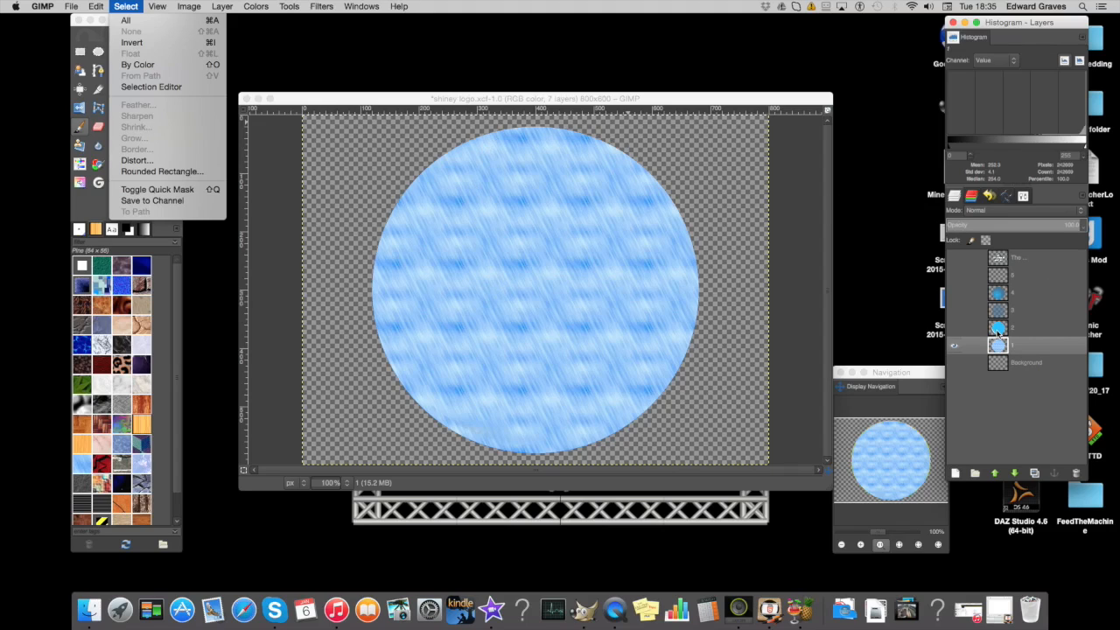
left_click(998, 333)
left_click(955, 329)
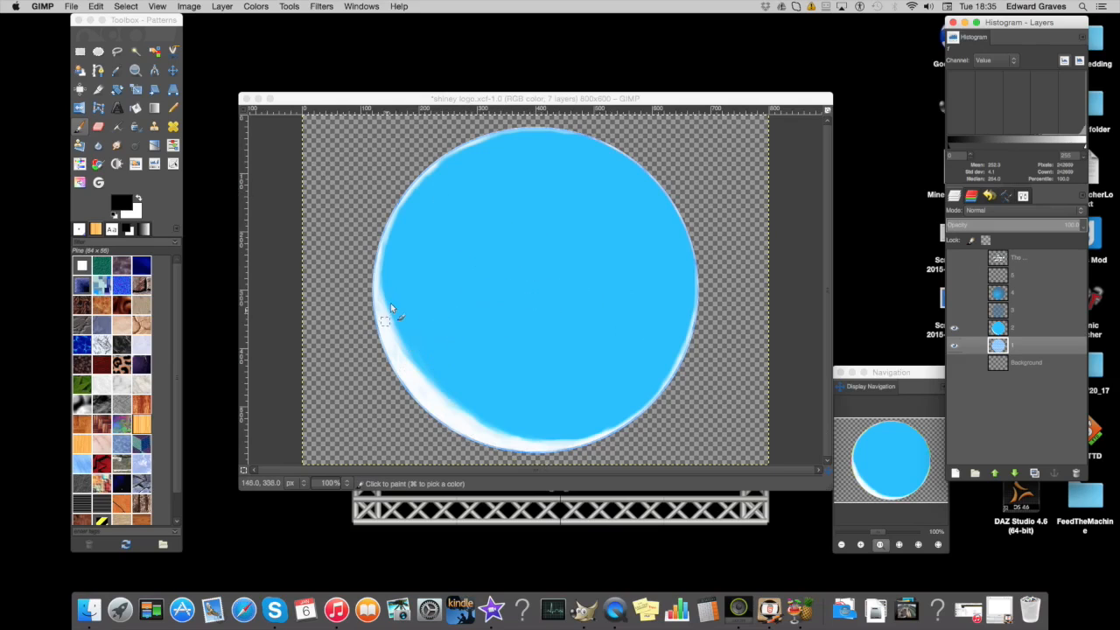
Choose the Airbrush tool and set its brush to 2. Hardness 050.
left_click(117, 126)
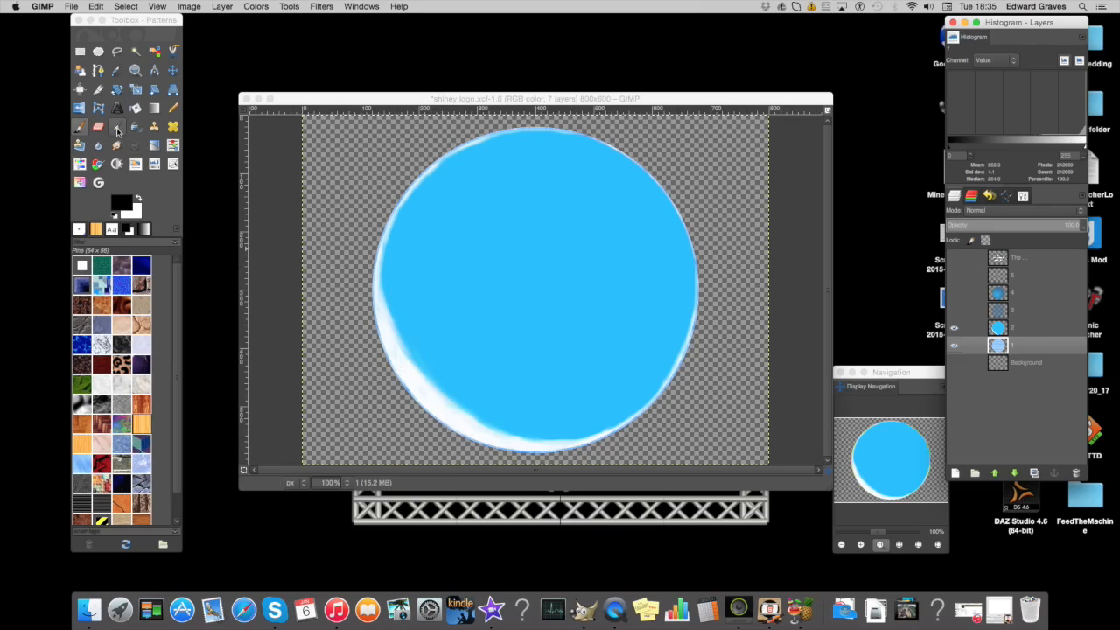
left_click(1023, 196)
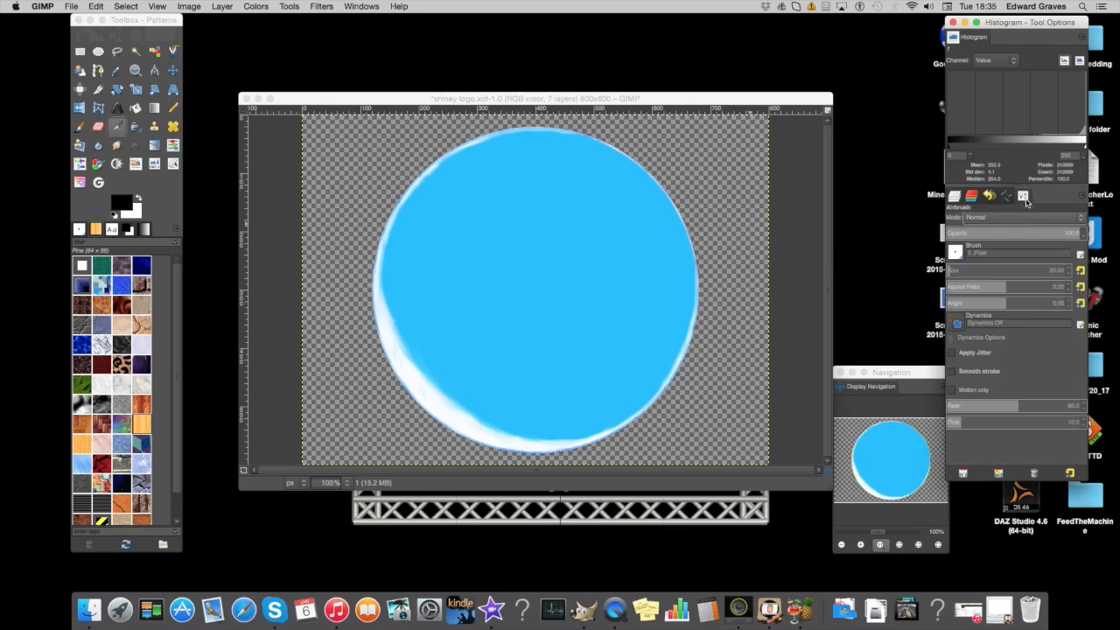
left_click(957, 252)
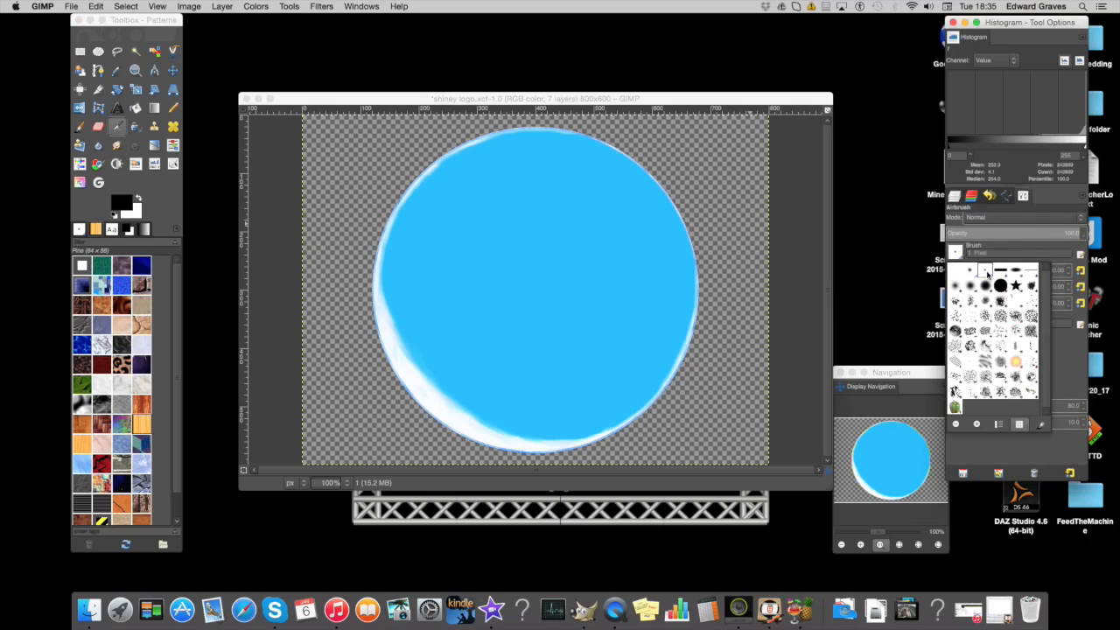
left_click(971, 274)
left_click(957, 252)
left_click(970, 287)
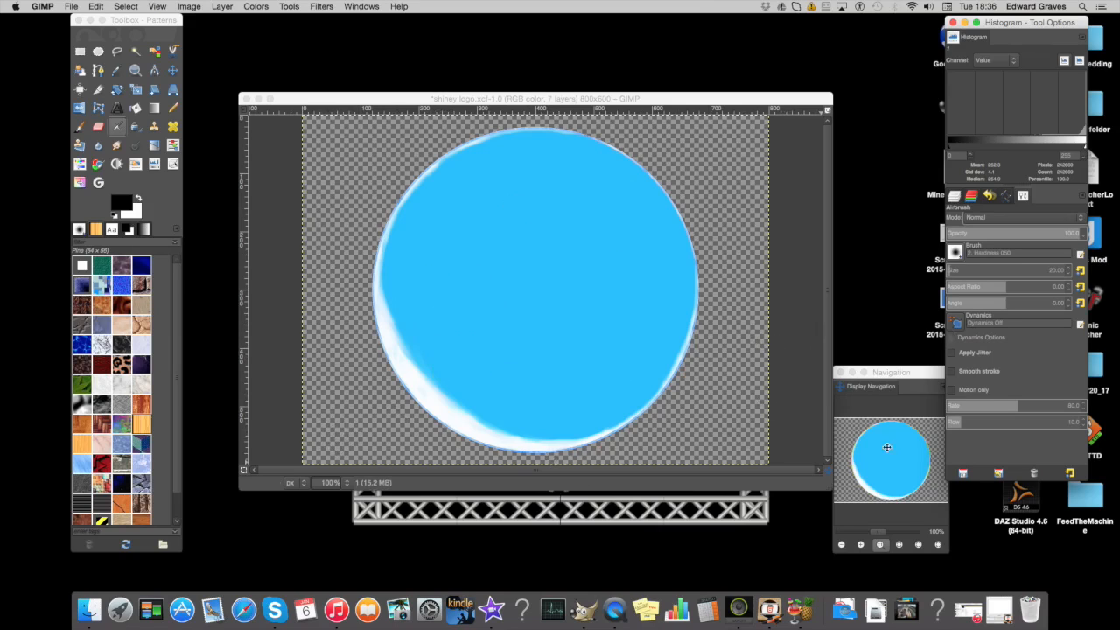
Make layer 3 visible and select it as the active layer.
left_click(956, 198)
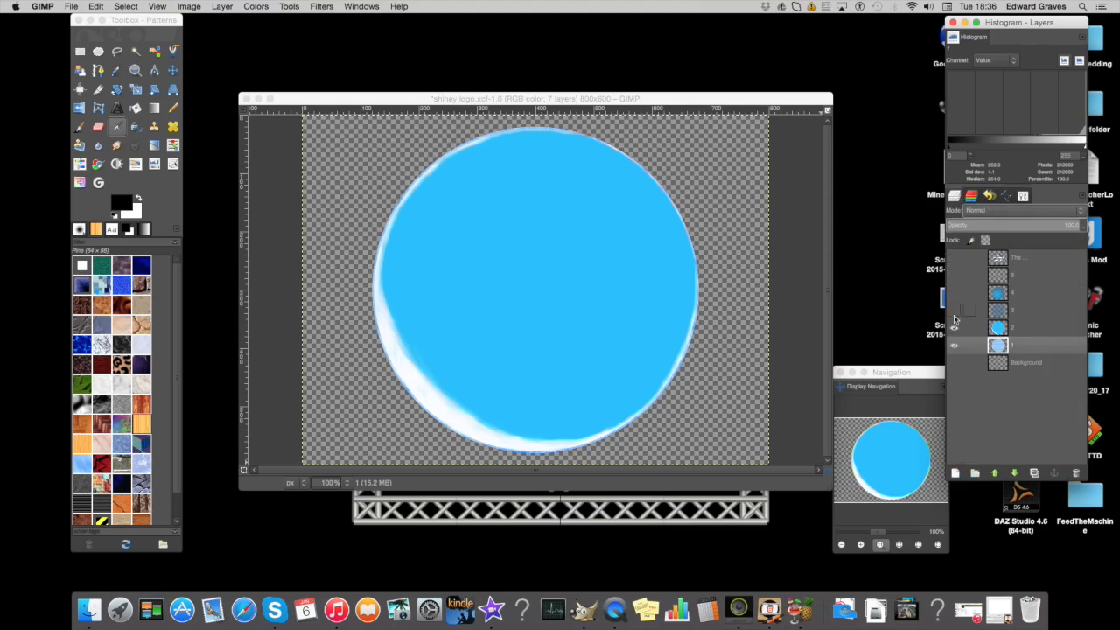
left_click(954, 313)
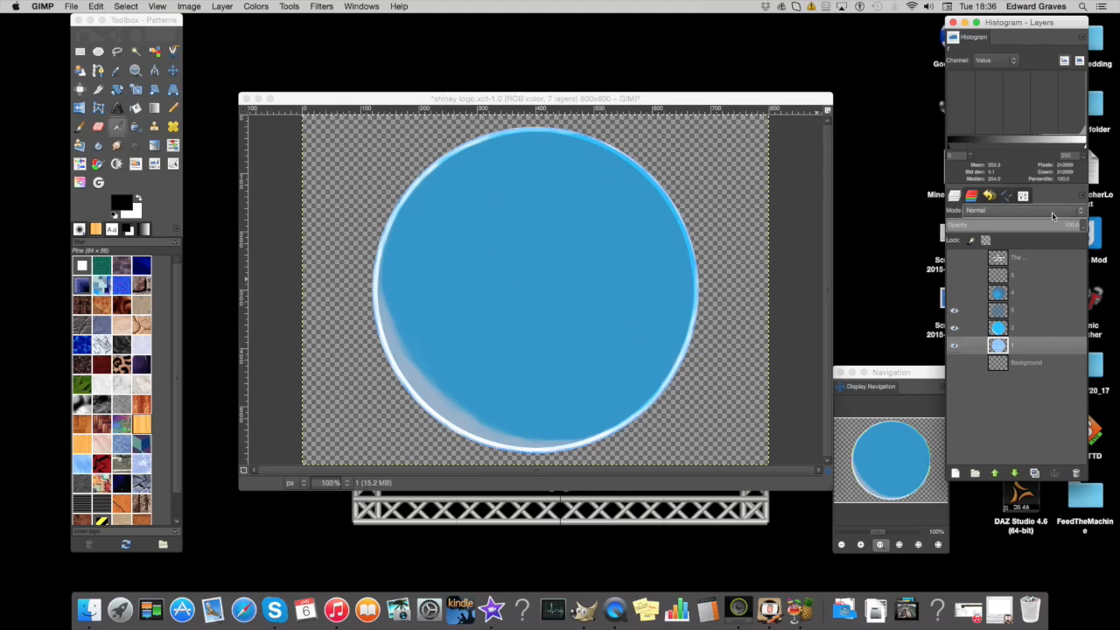
left_click(1024, 196)
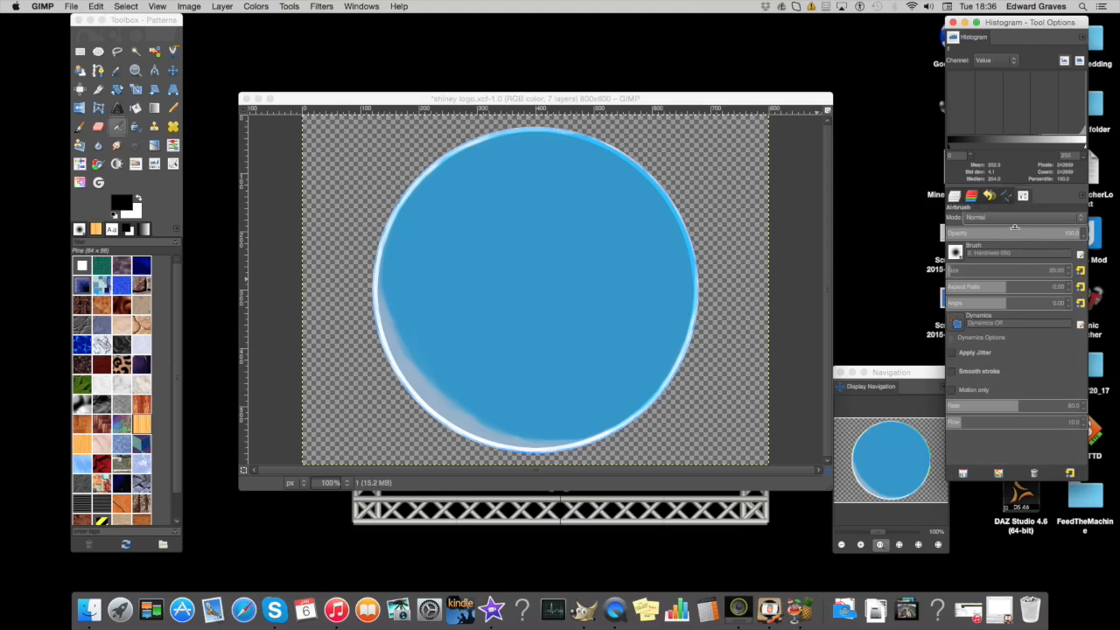
left_click(955, 196)
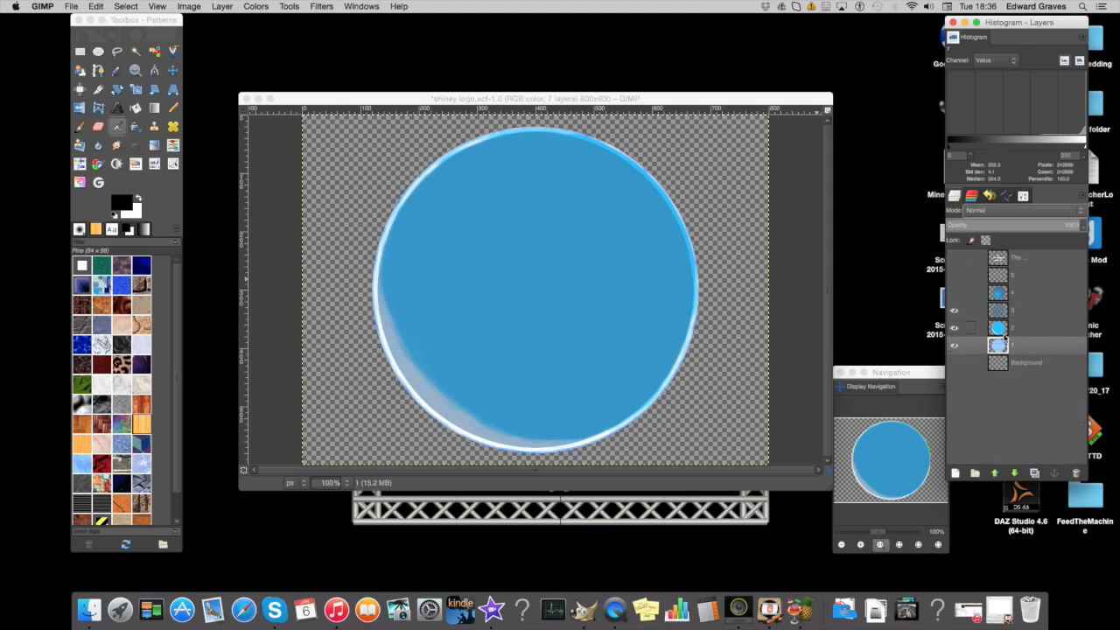
left_click(1000, 312)
left_click(1025, 197)
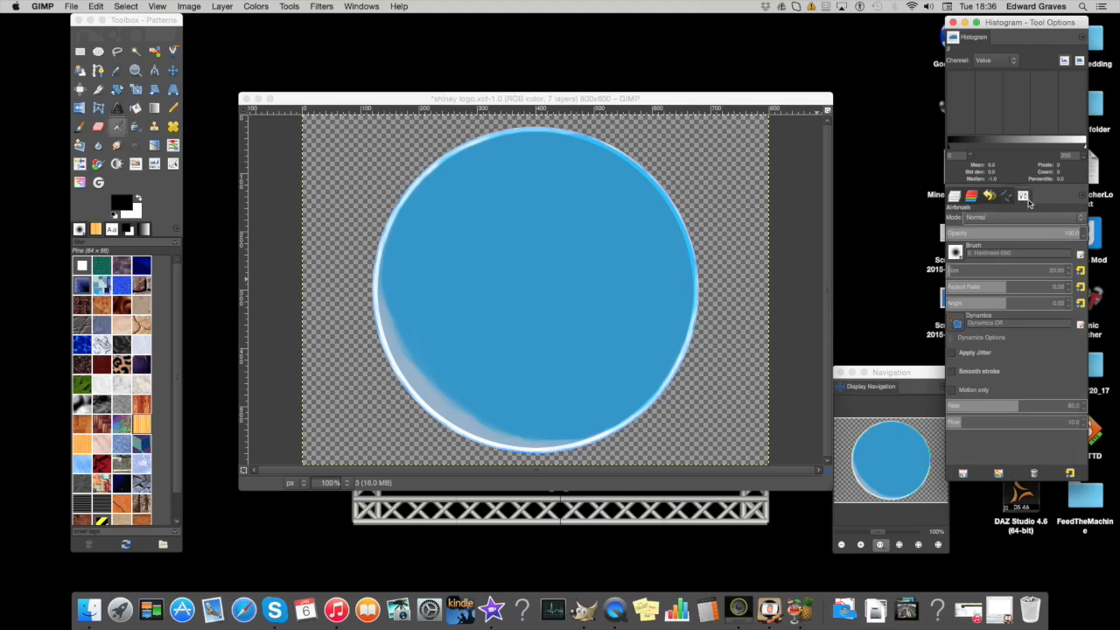
left_click(955, 196)
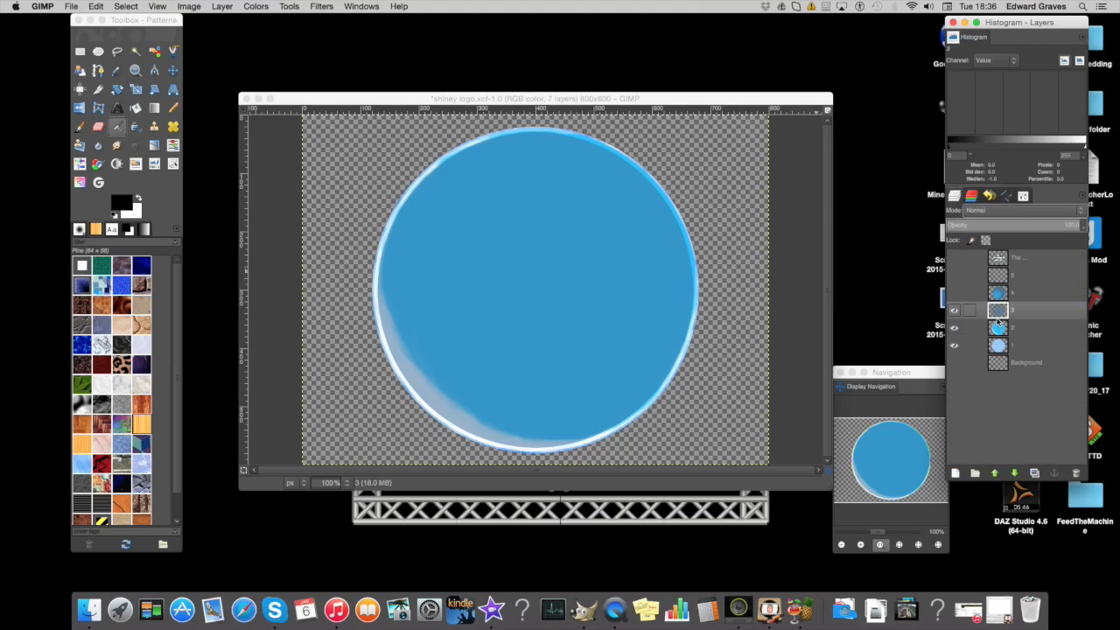
mouse_move(421, 318)
left_mouse_down()
mouse_move(391, 331)
mouse_move(437, 397)
mouse_move(506, 433)
mouse_move(418, 404)
mouse_move(383, 215)
mouse_move(380, 335)
left_mouse_up()
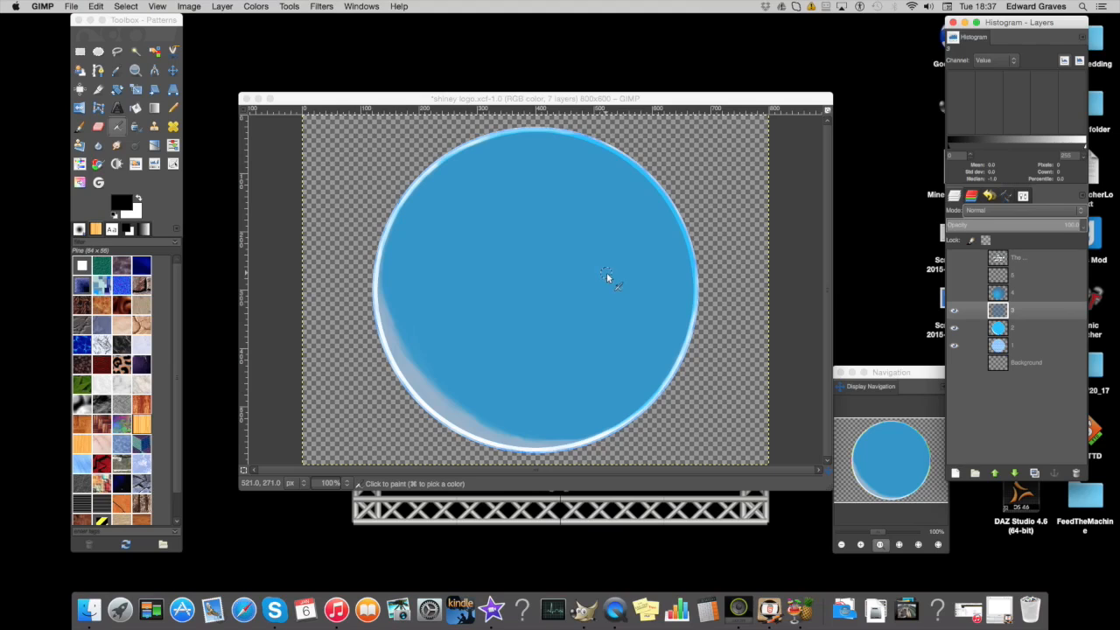
Make layer 4 visible and display the gradient list around the FG to BG (RGB) entry.
left_click(954, 294)
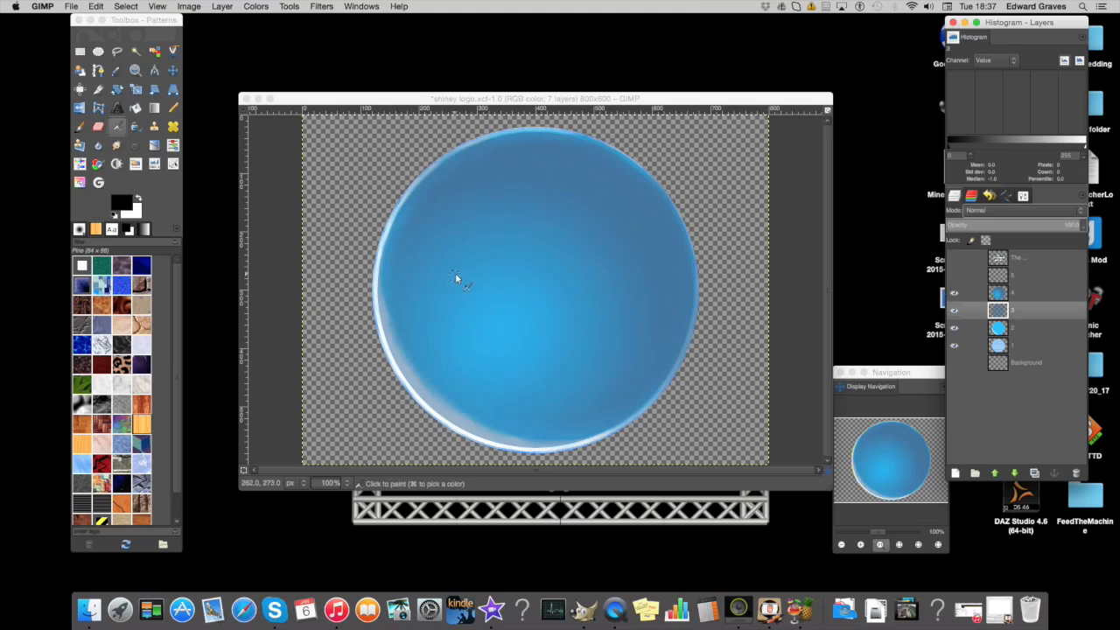
left_click(954, 328)
left_click(129, 230)
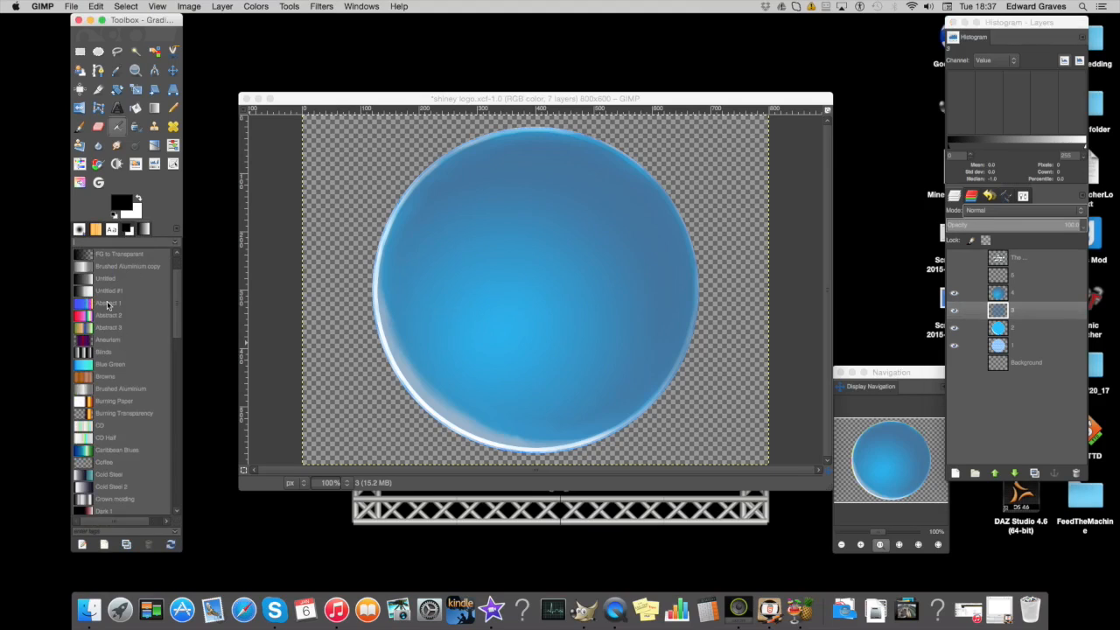
scroll(106, 267, "up", 2)
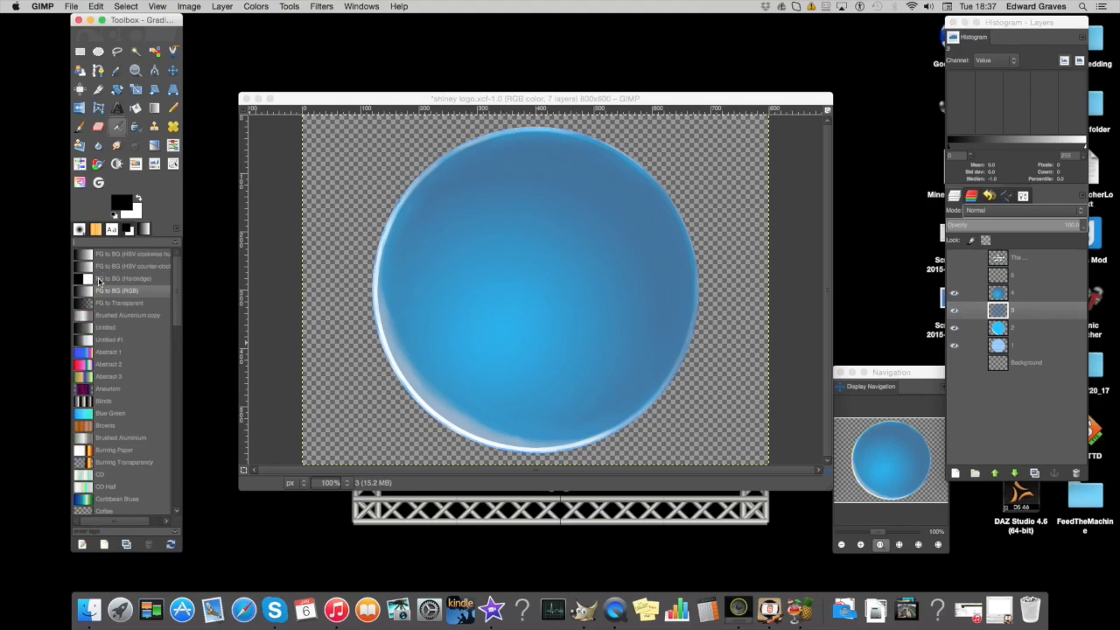
Choose the FG to BG (HSV counter-clockwise) gradient and activate the Blend tool with its shape set to Linear.
left_click(108, 268)
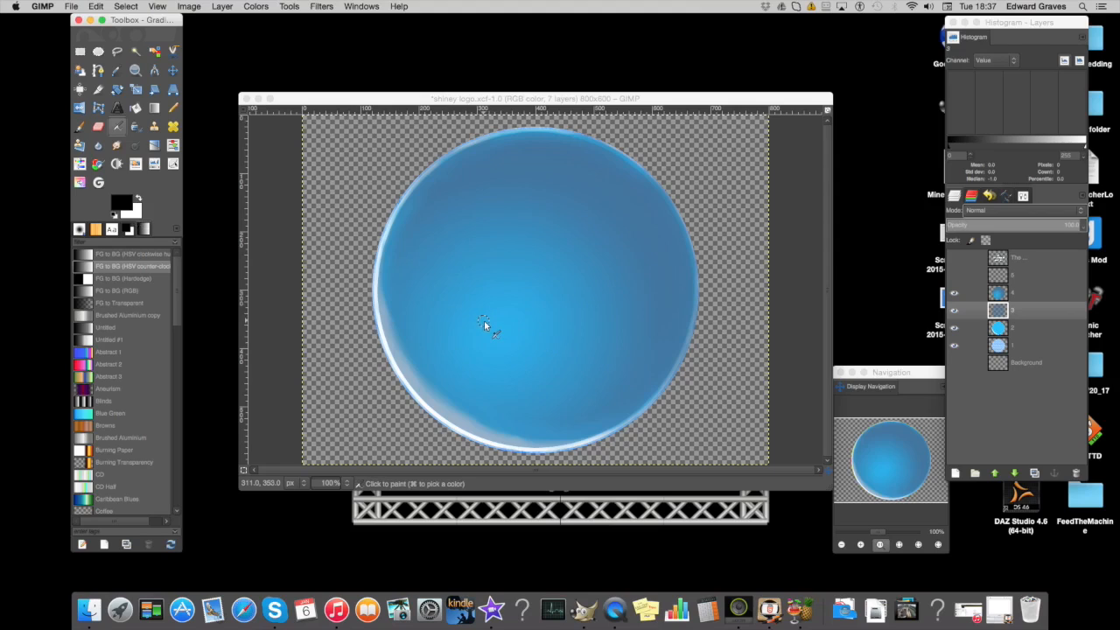
left_click(1024, 196)
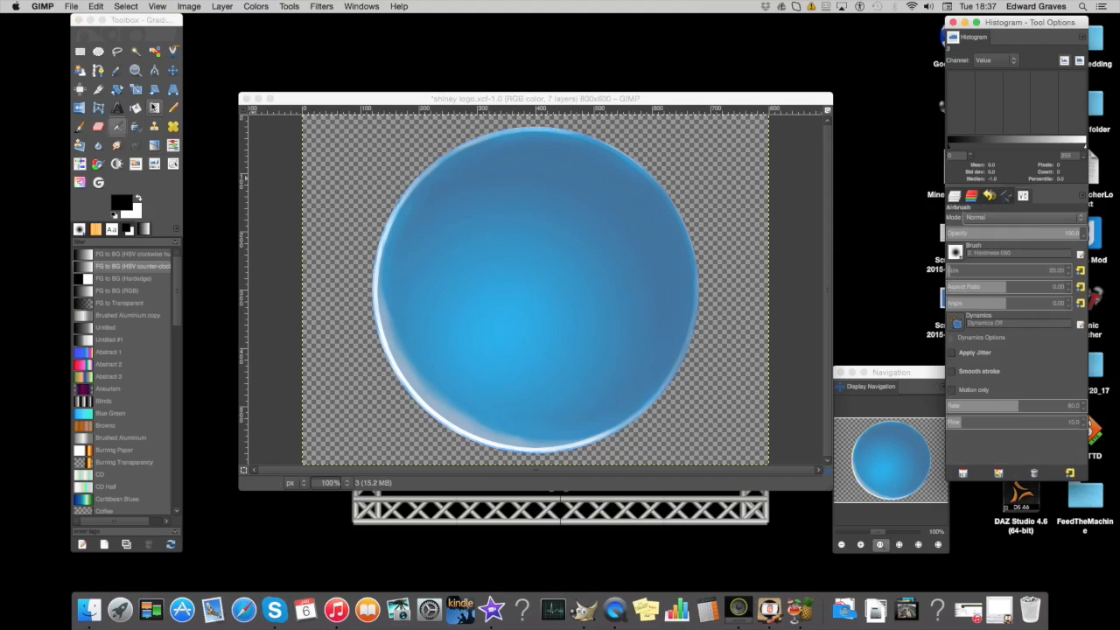
left_click(154, 109)
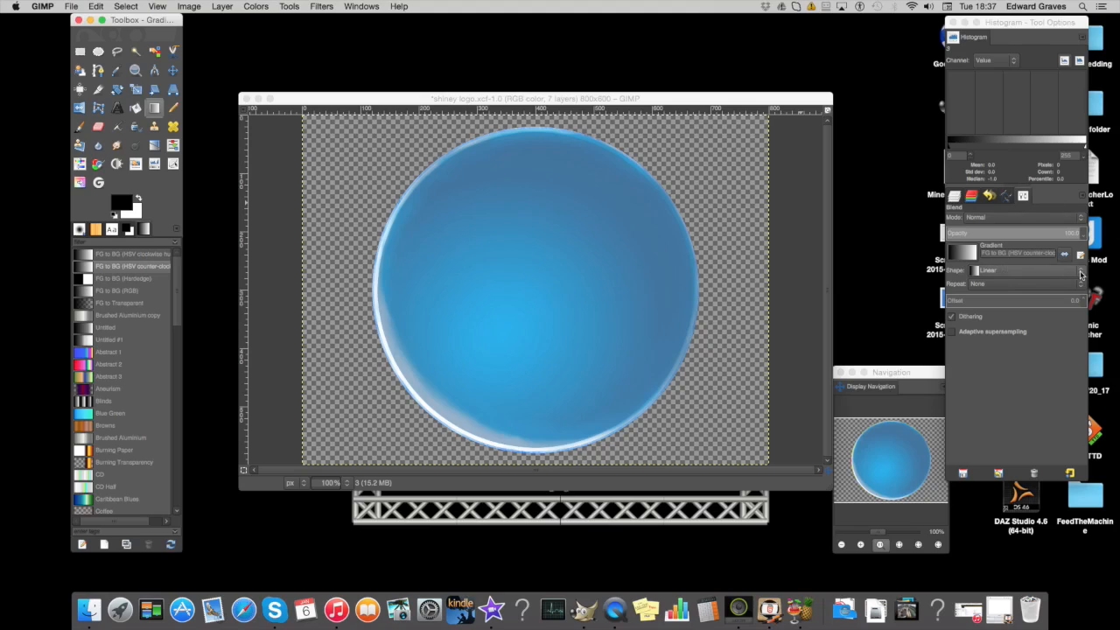
left_click(1080, 276)
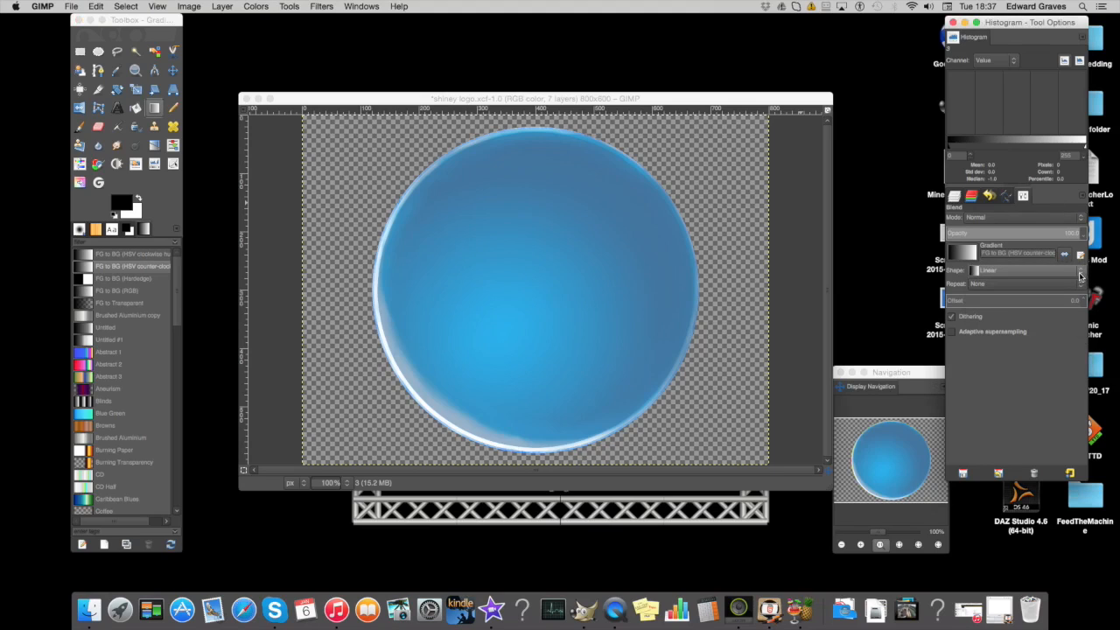
left_click(1080, 277)
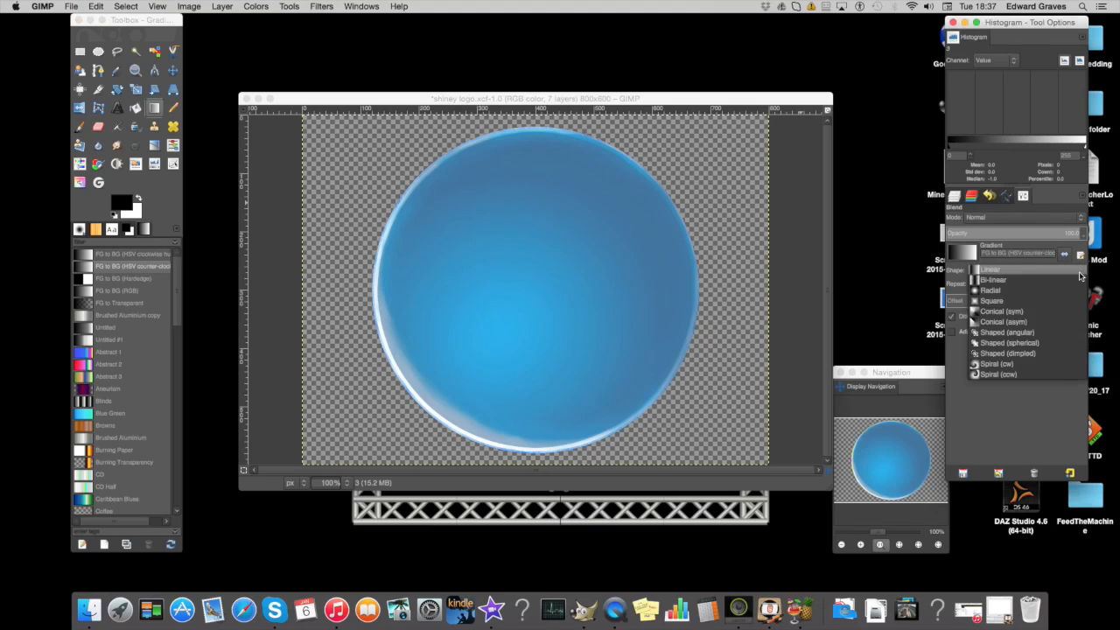
left_click(1020, 270)
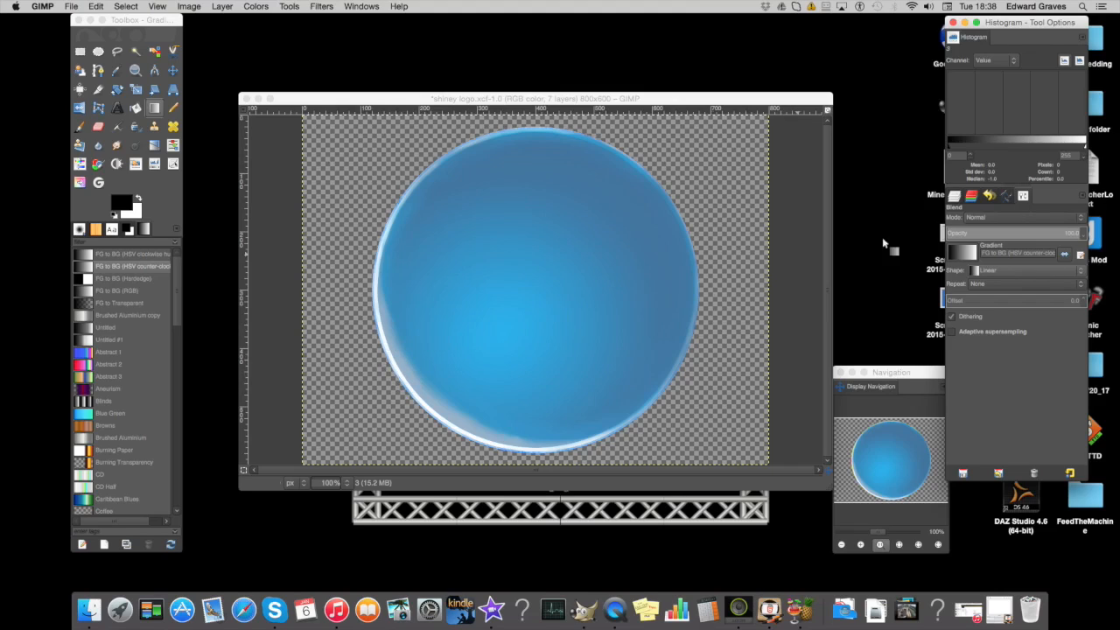
Select the text layer above layer 5 and make it visible.
left_click(957, 196)
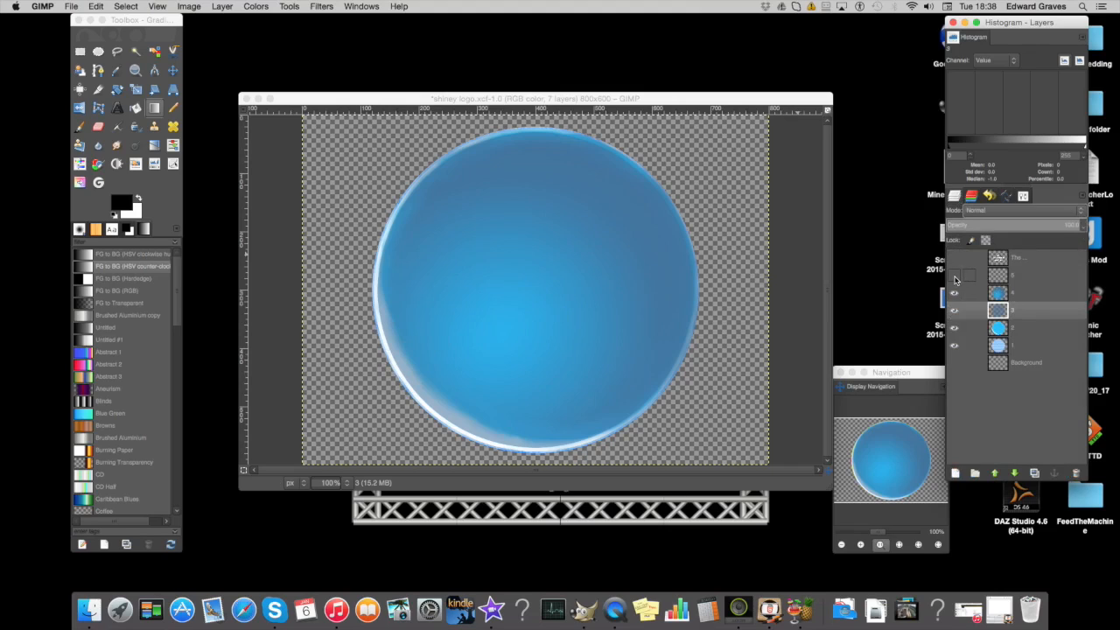
left_click(955, 278)
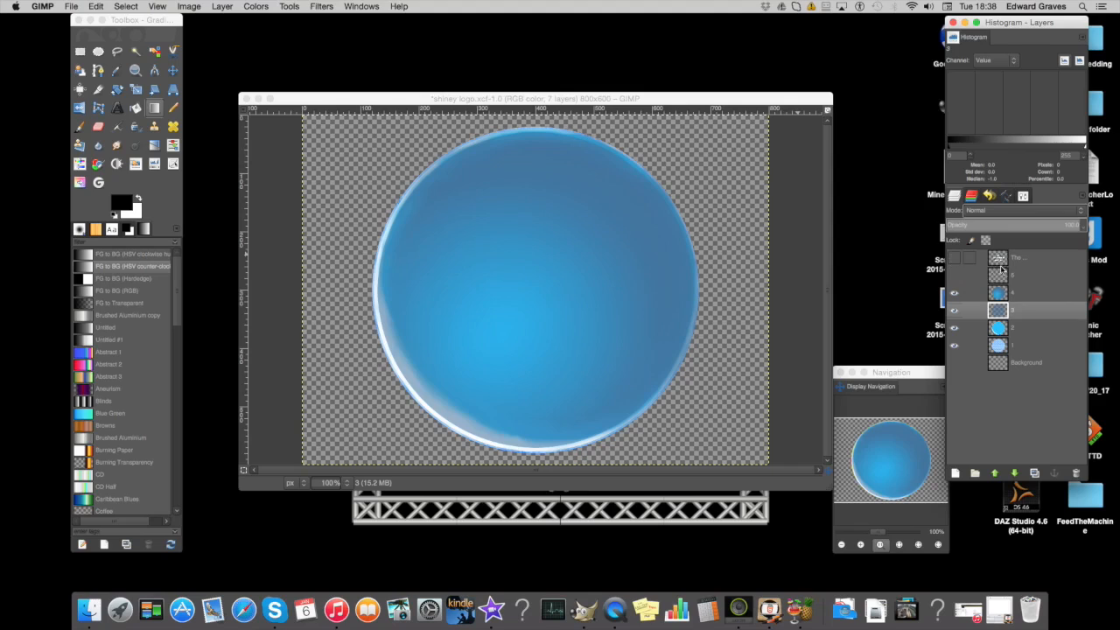
left_click(999, 260)
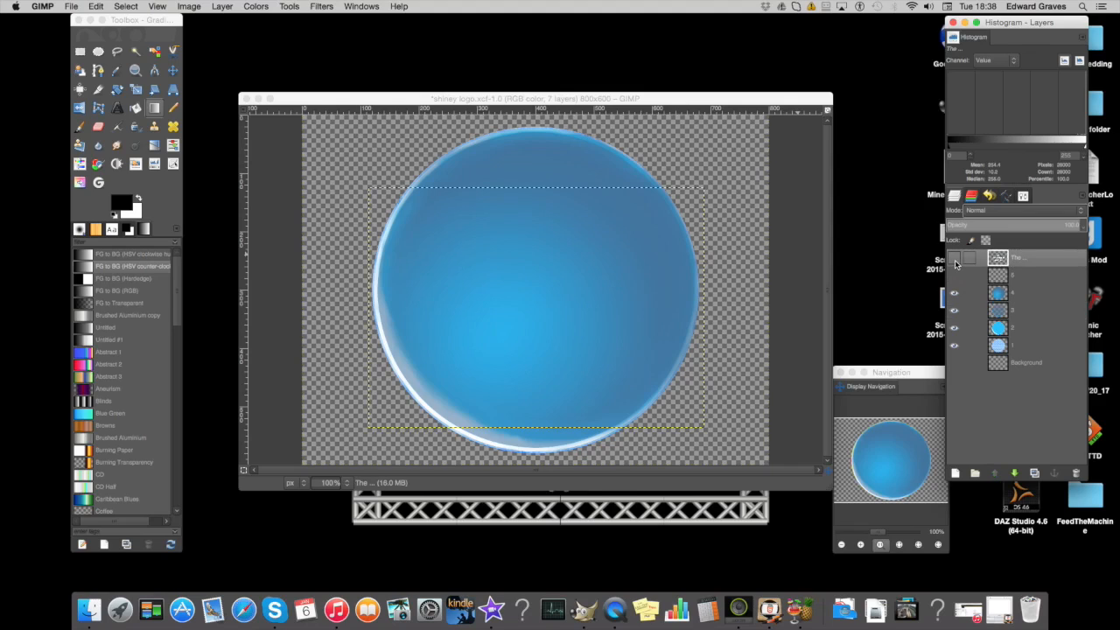
left_click(956, 261)
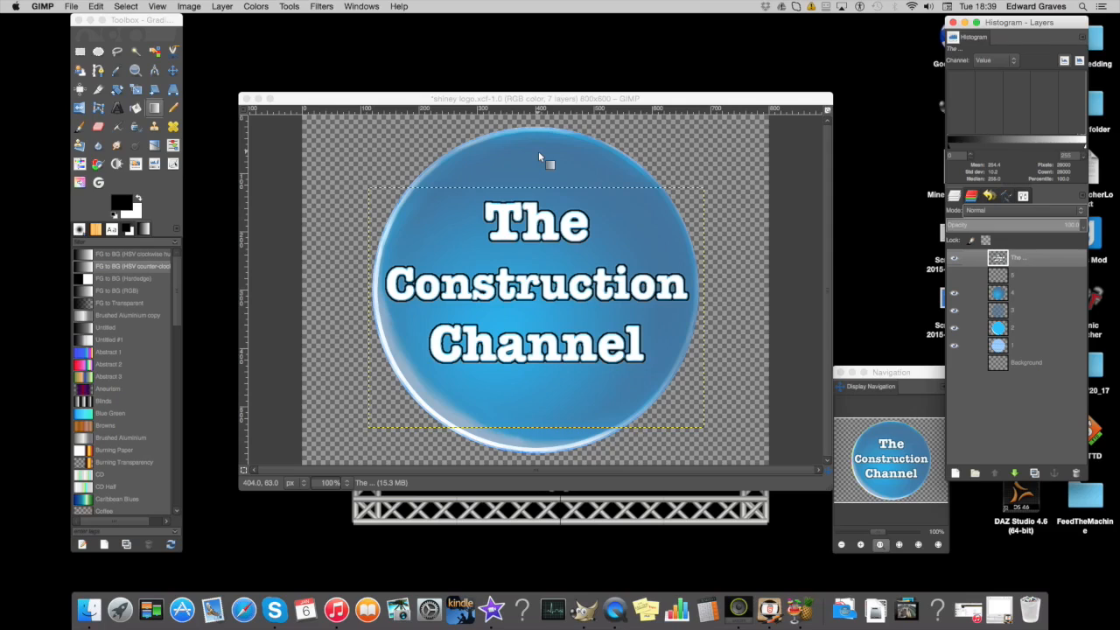
Search the Text tool's fonts for "amer" and zoom in on the logo's lettering.
left_click(1026, 196)
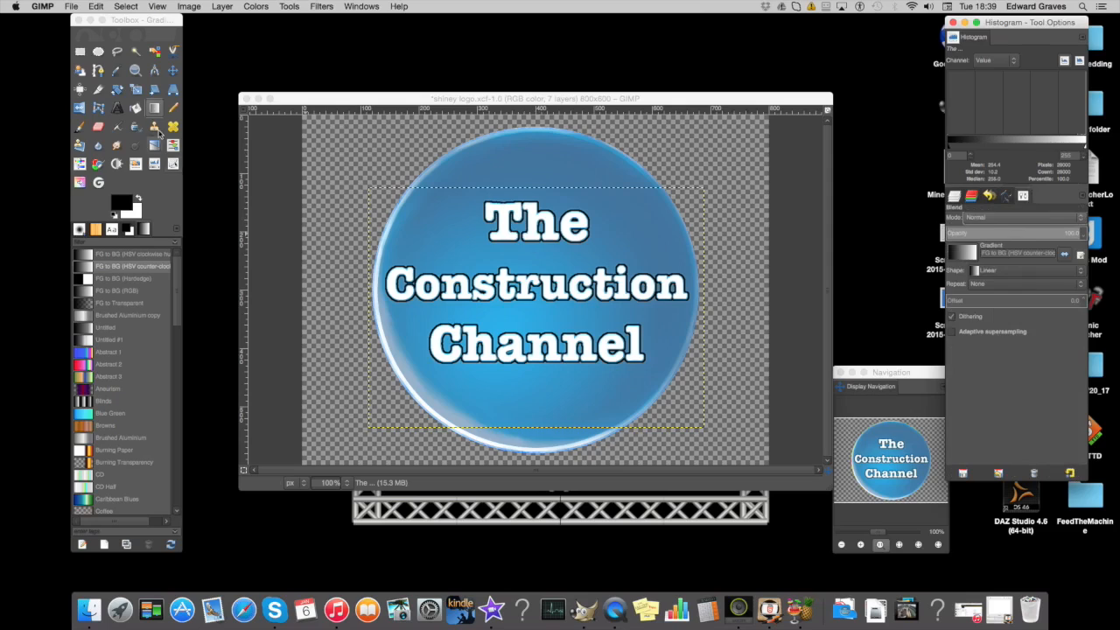
left_click(116, 108)
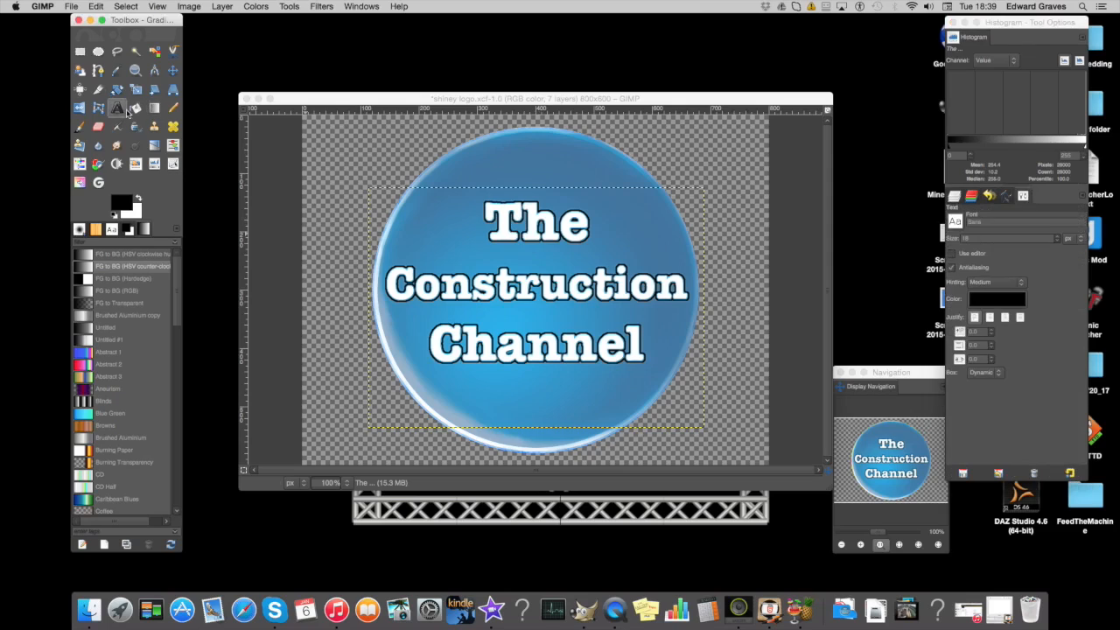
left_click(988, 223)
type("amer")
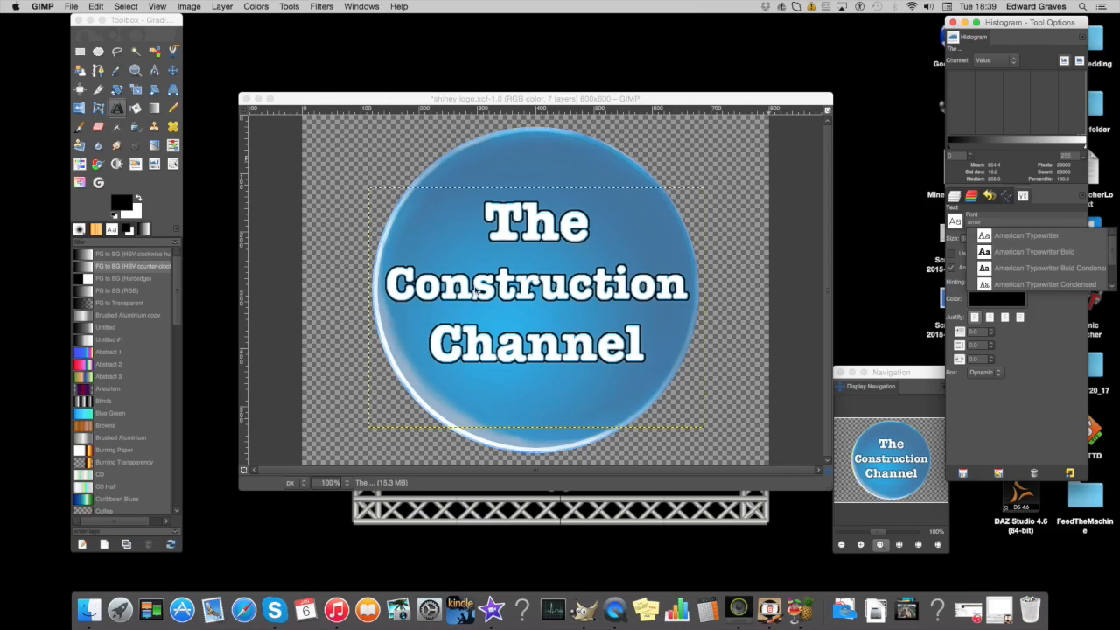
left_click(554, 223)
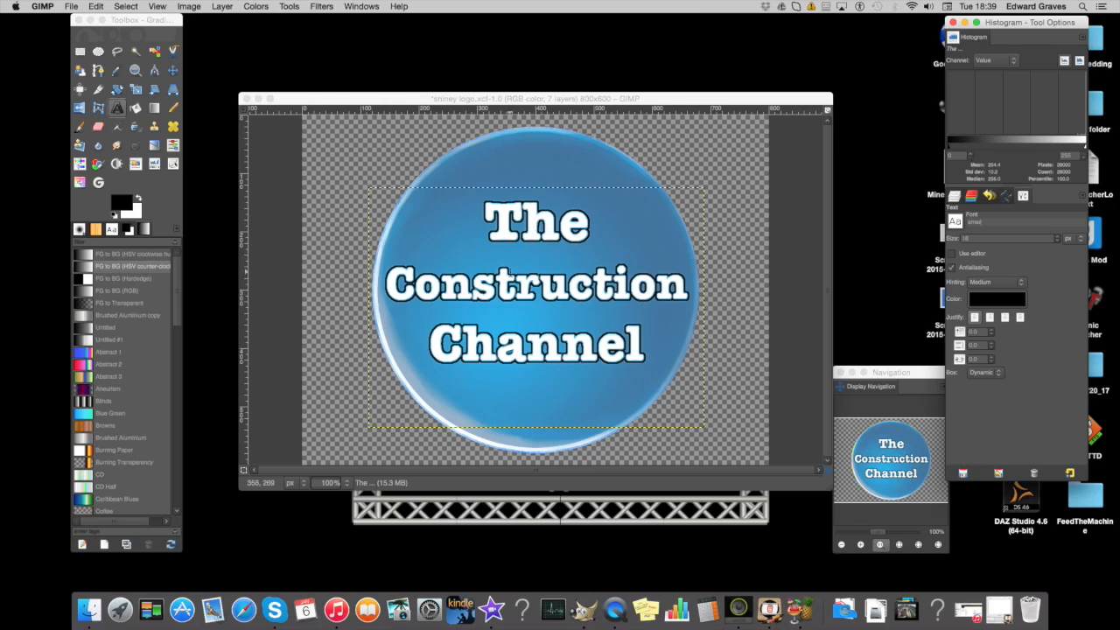
left_click(135, 70)
left_click_drag(448, 191, 688, 399)
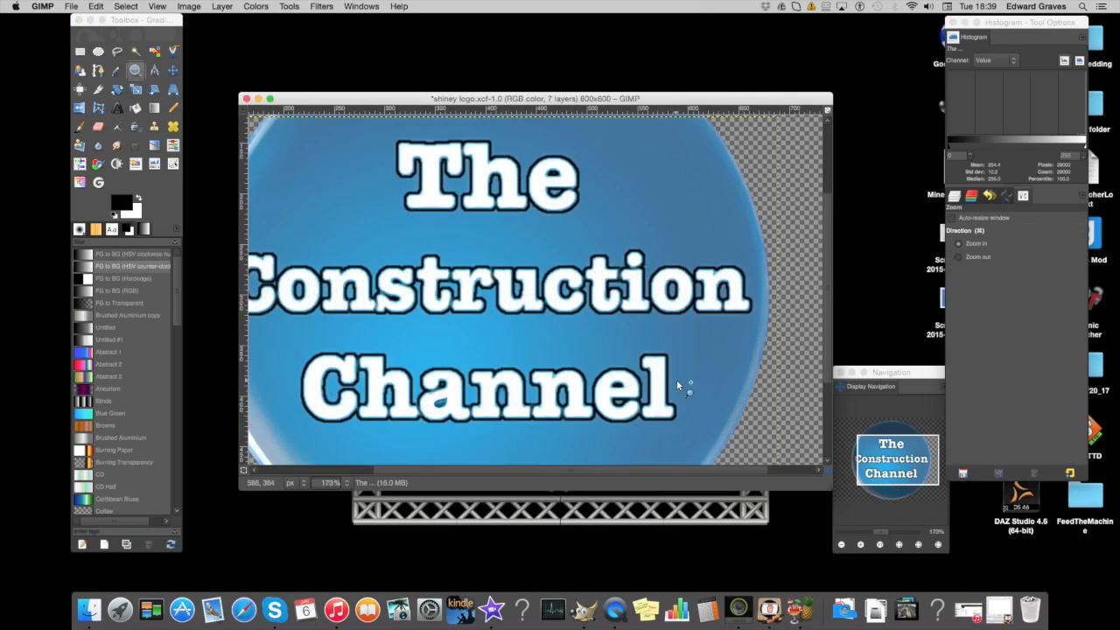
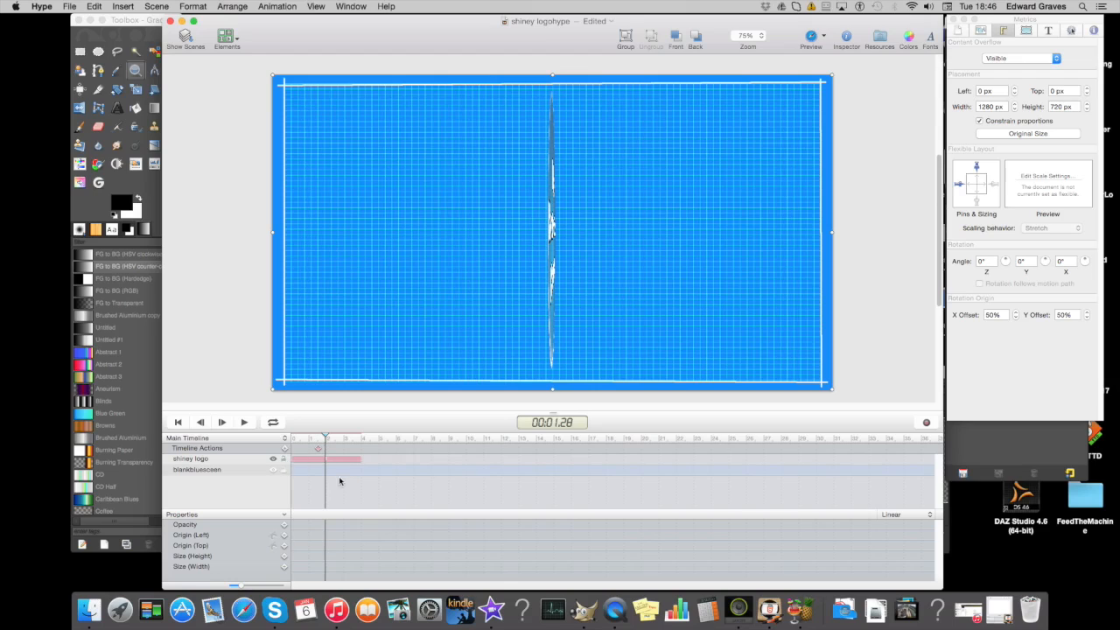
Switch to Hype, then scrub and play the timeline from the start to examine how the logo spins.
left_click(327, 474)
left_click(301, 479)
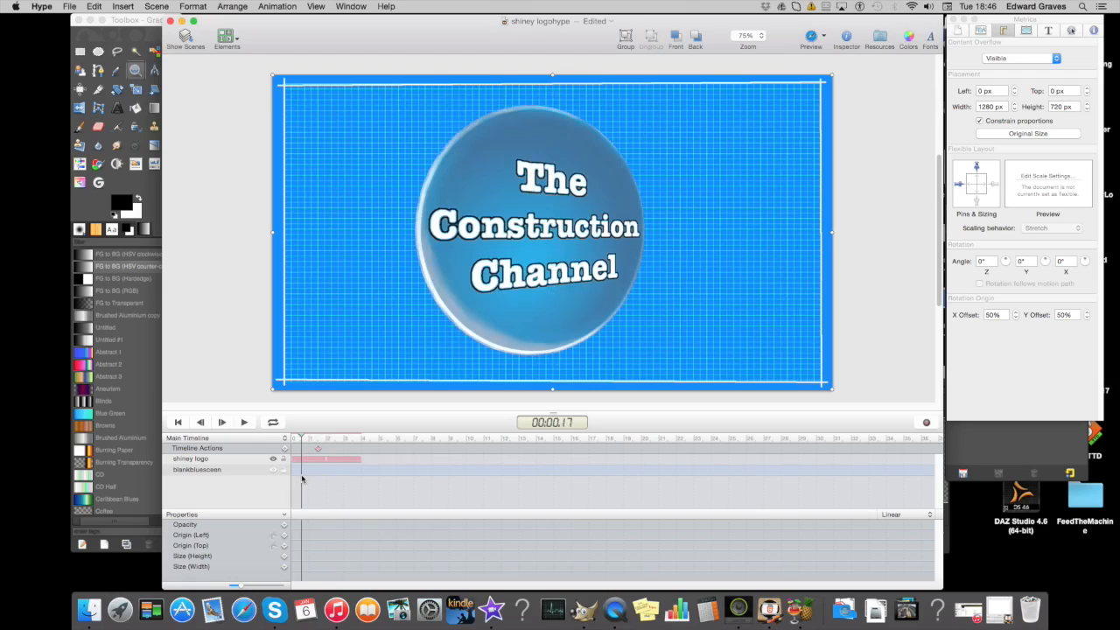
left_click(325, 474)
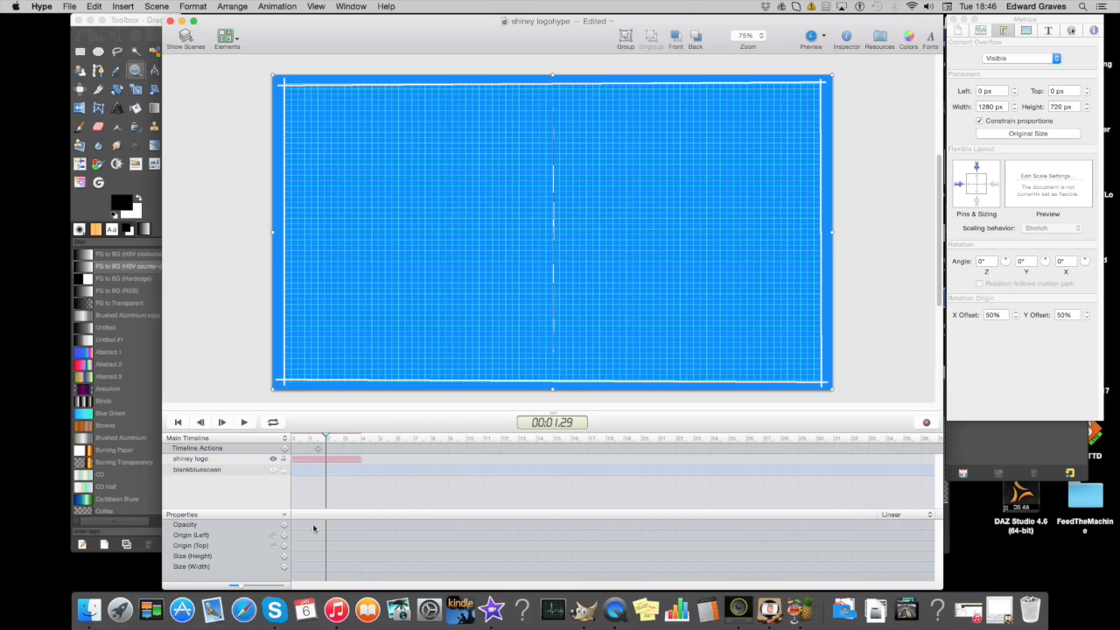
left_click(294, 494)
key("space")
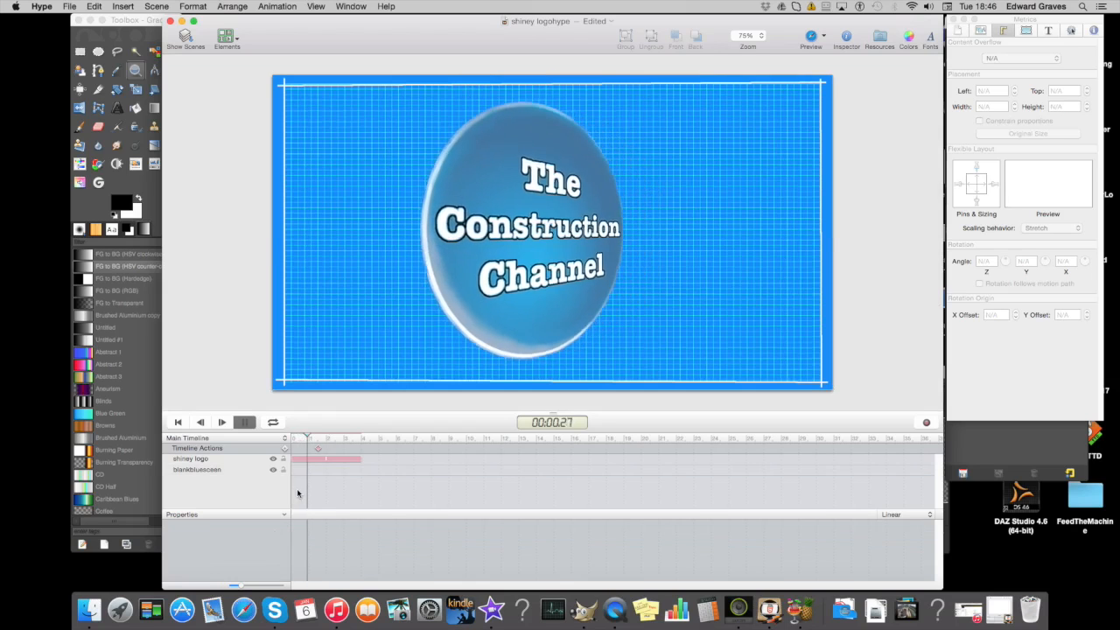
key("space")
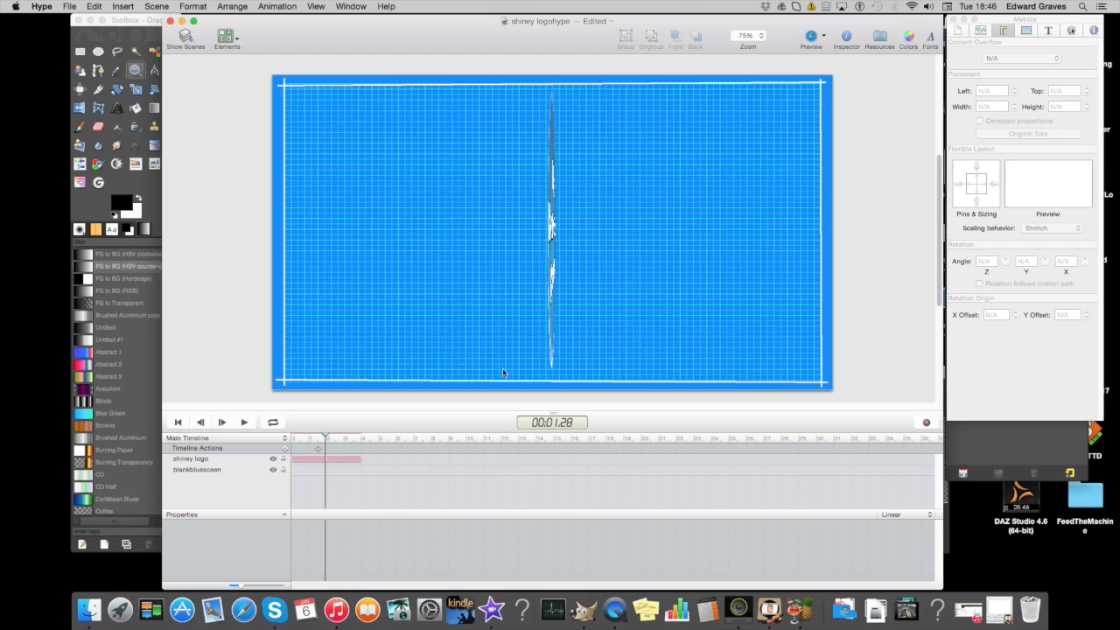
key("space")
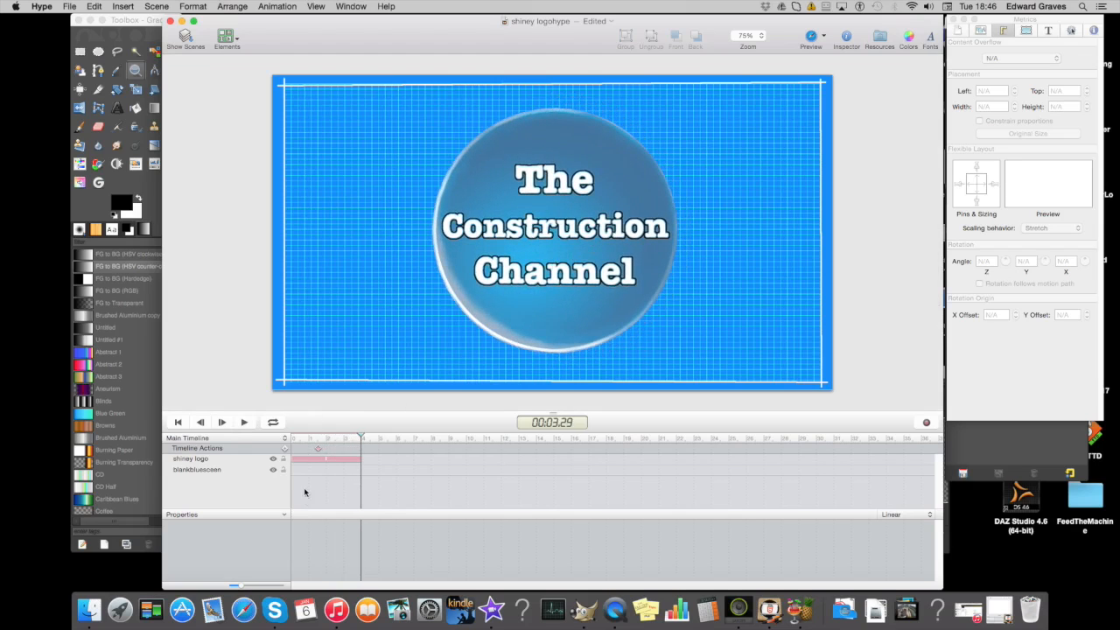
key("space")
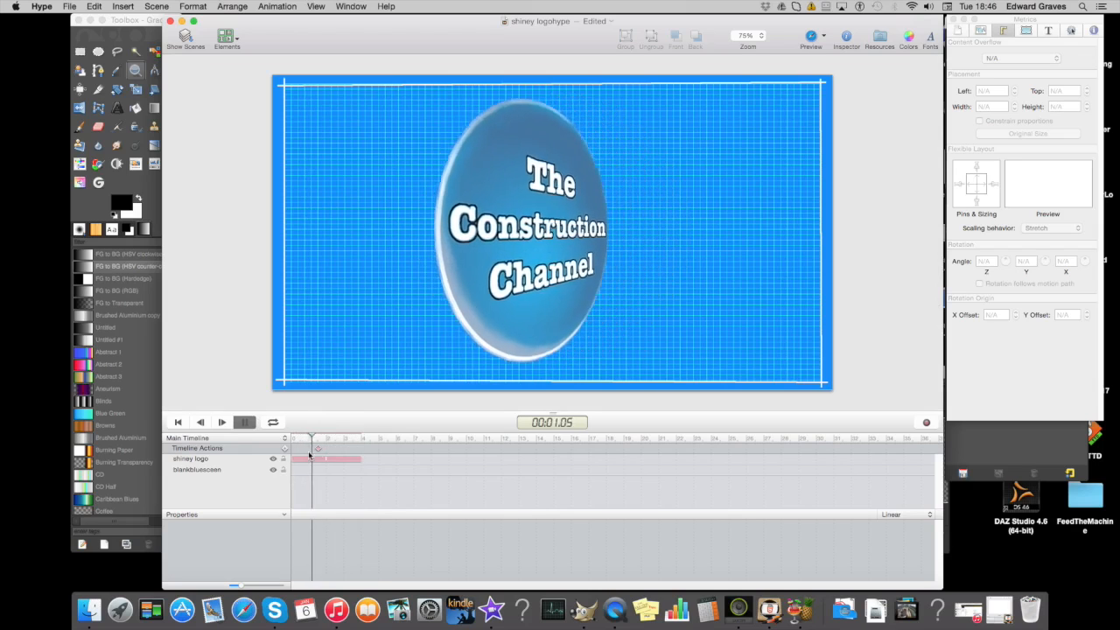
key("space")
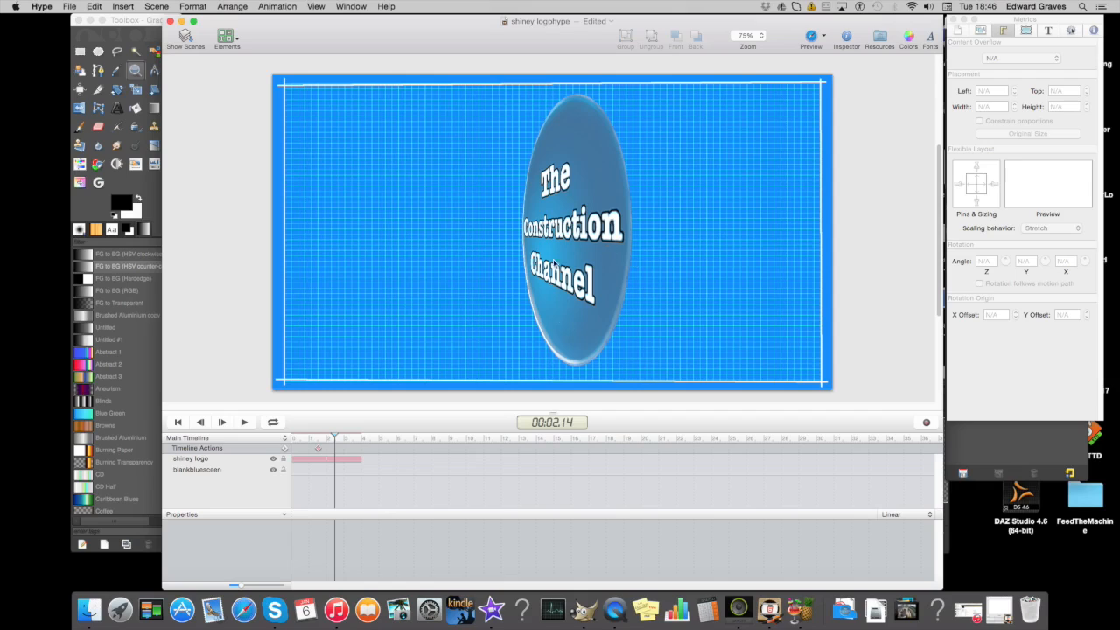
Select the shiney logo element at the two-second mark and play the second half of its rotation.
left_click(326, 471)
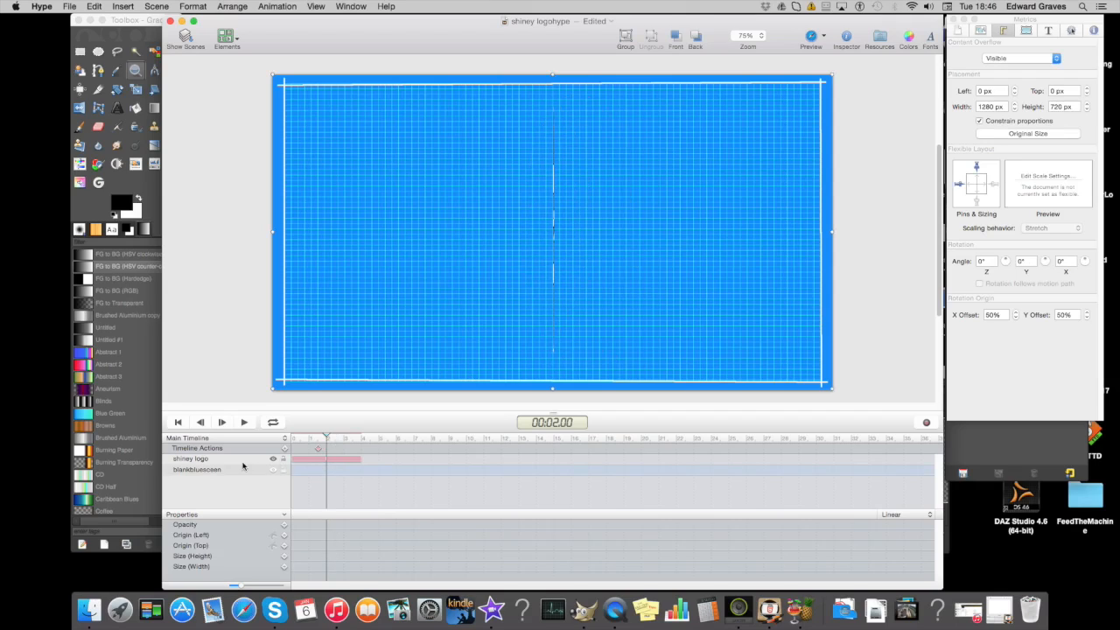
left_click(243, 464)
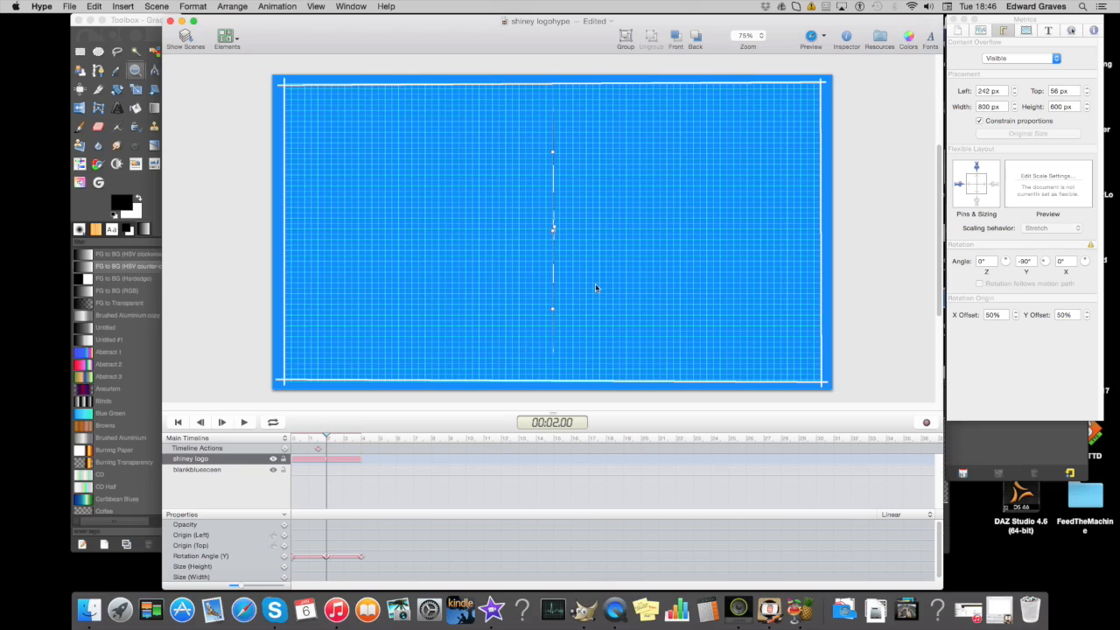
key("space")
key("space")
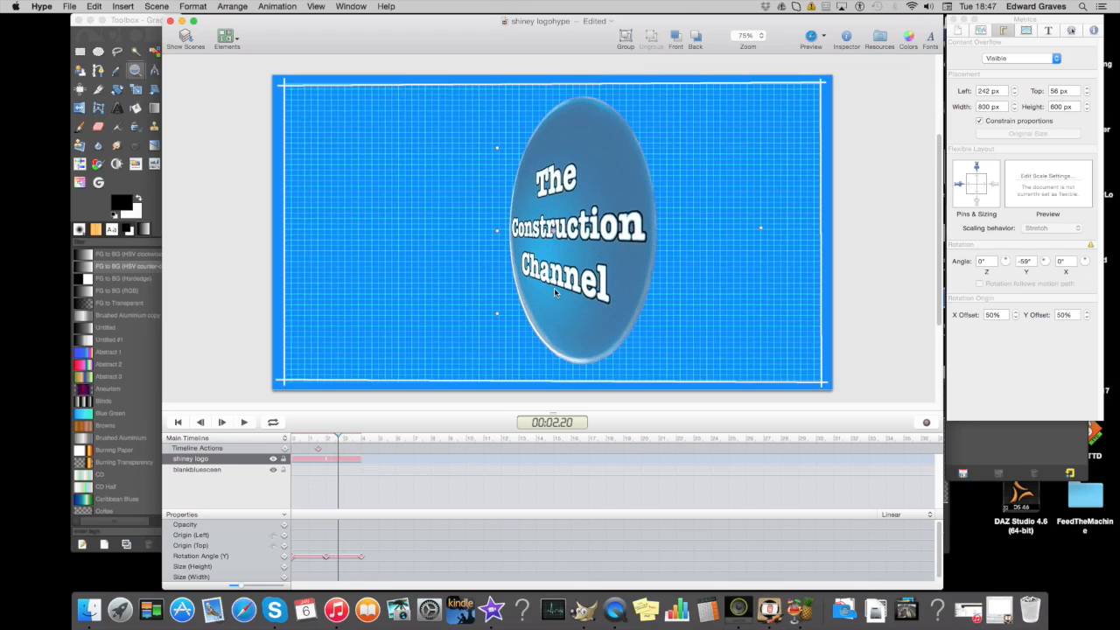
left_click(329, 478)
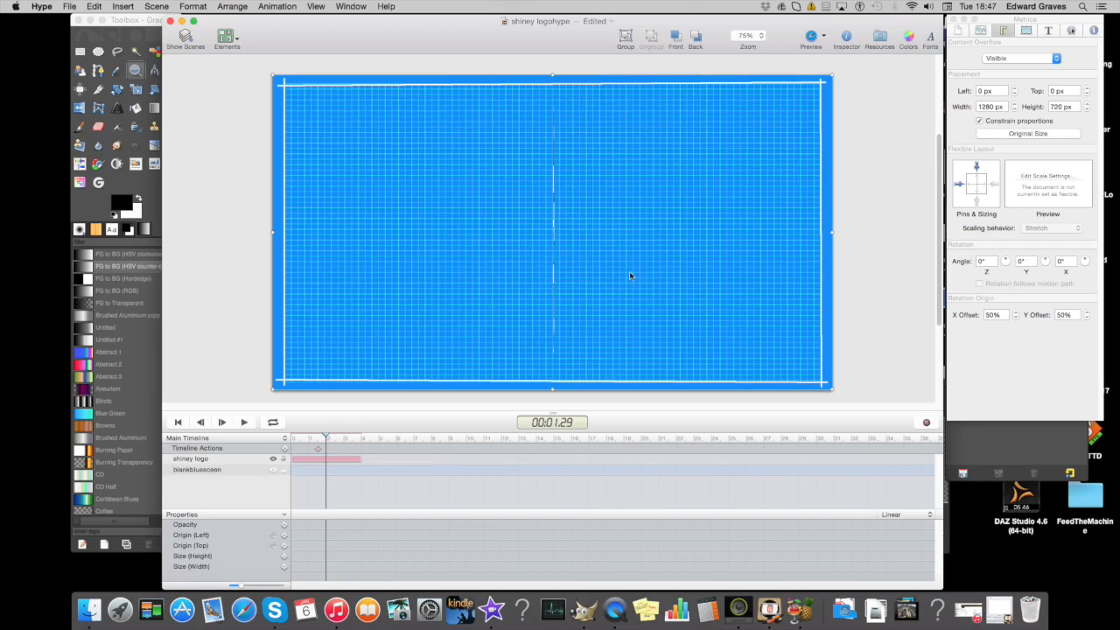
key("space")
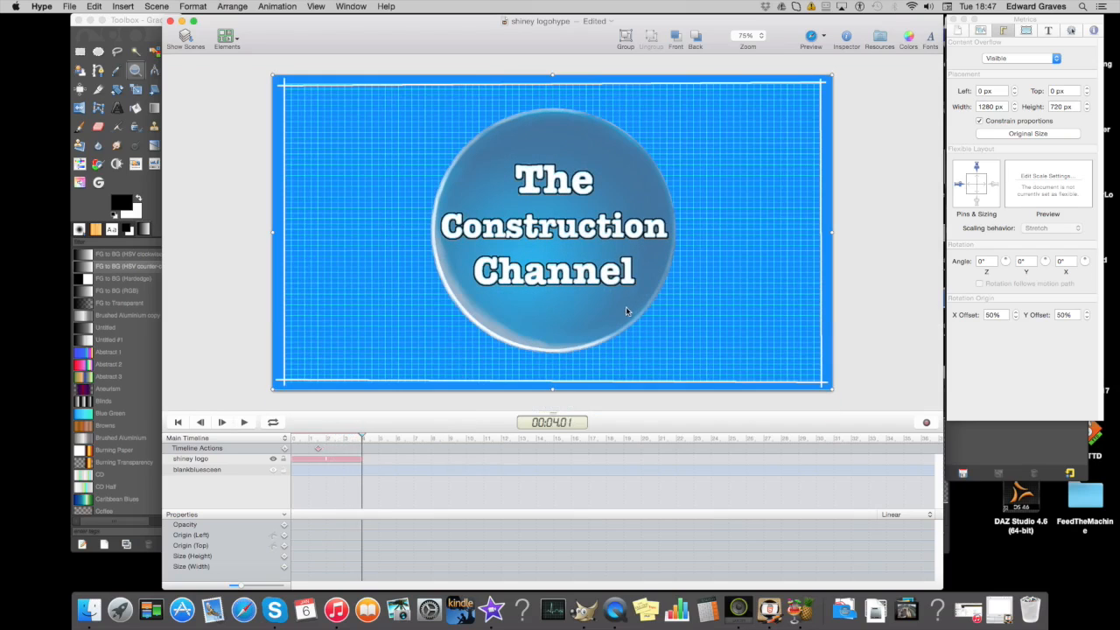
Play the whole logo animation from the start and minimize the Hype window.
left_click(293, 496)
key("space")
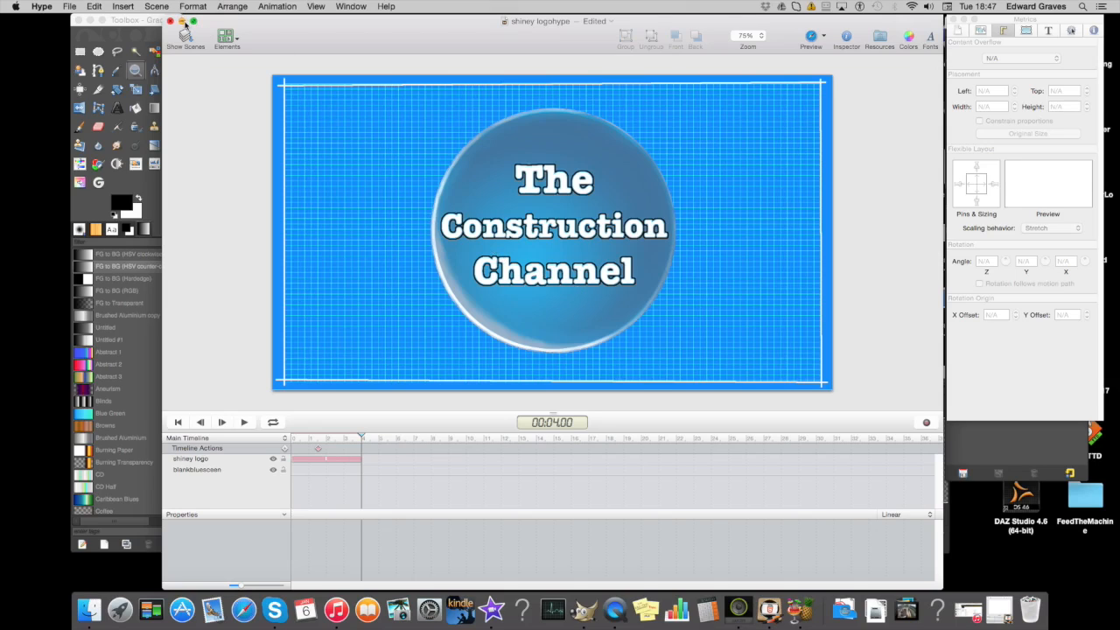
left_click(182, 20)
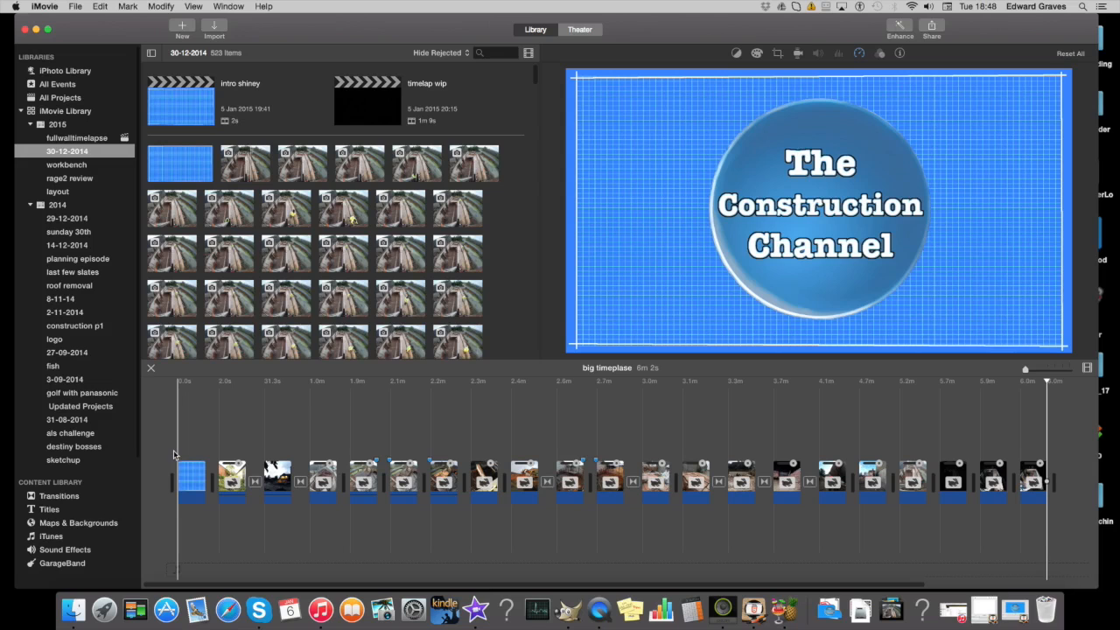
Switch to iMovie and play the logo intro at the start of the "big timeplase" project.
key("space")
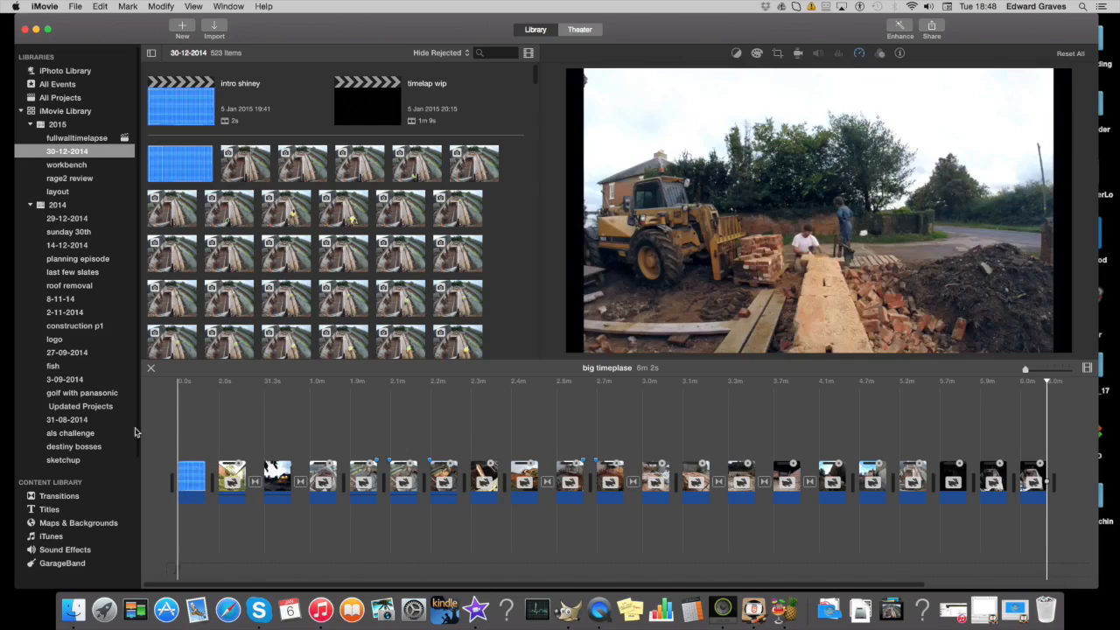
key("space")
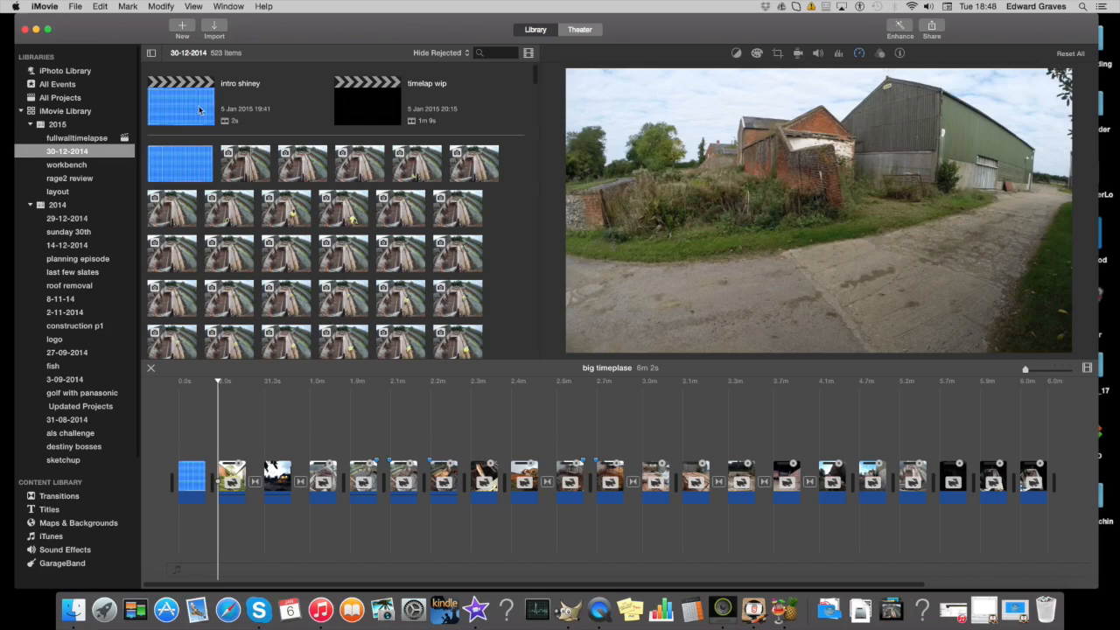
Add the 4-second blue logo clip from the 30-12-2014 event to the empty workbench timeline and play it.
left_click(186, 161)
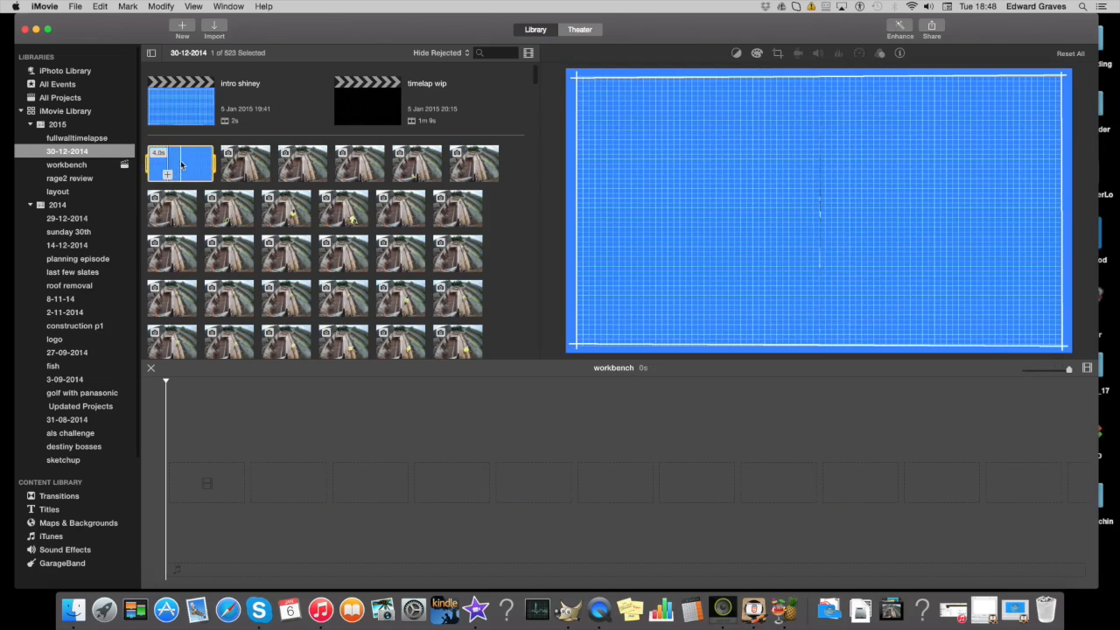
left_click_drag(180, 164, 206, 479)
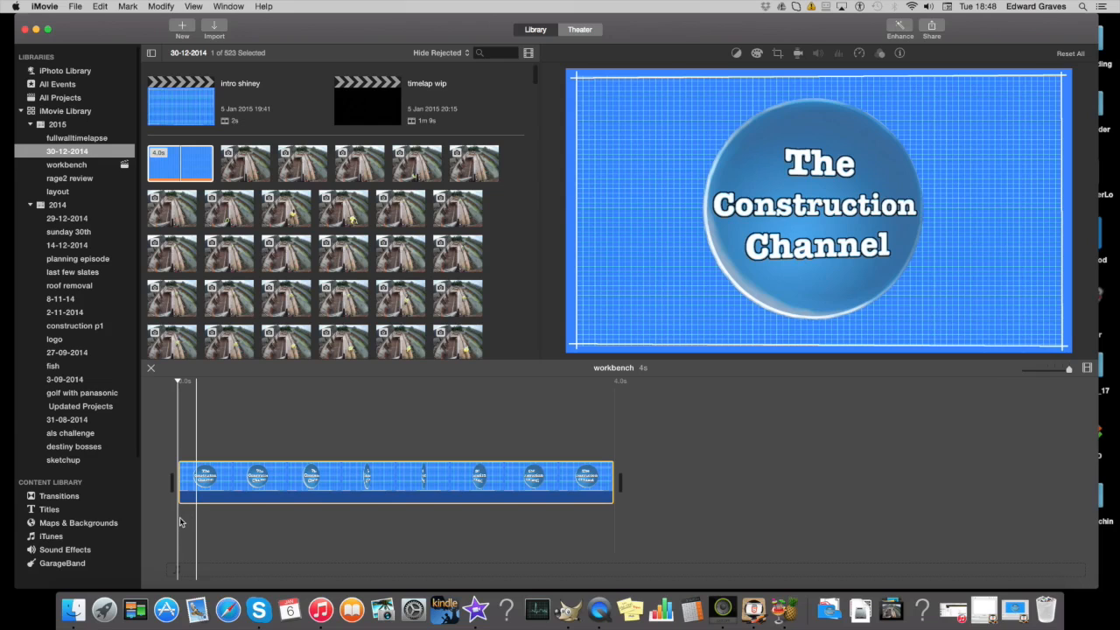
key("space")
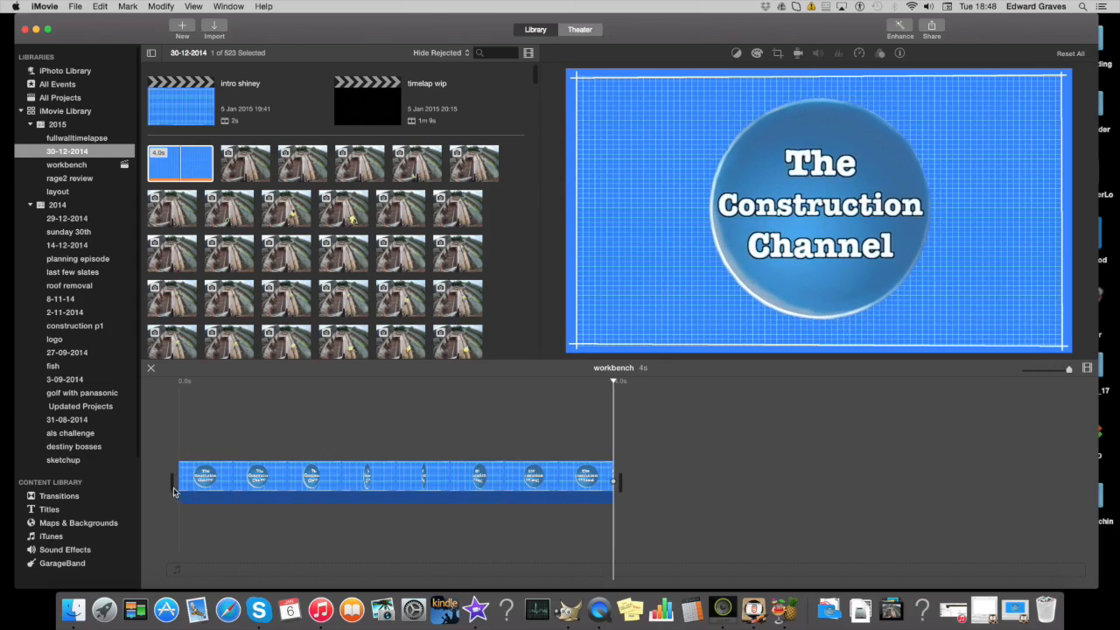
Add a Lens Flare title to the workbench timeline and move it over the start of the logo clip.
left_click(48, 511)
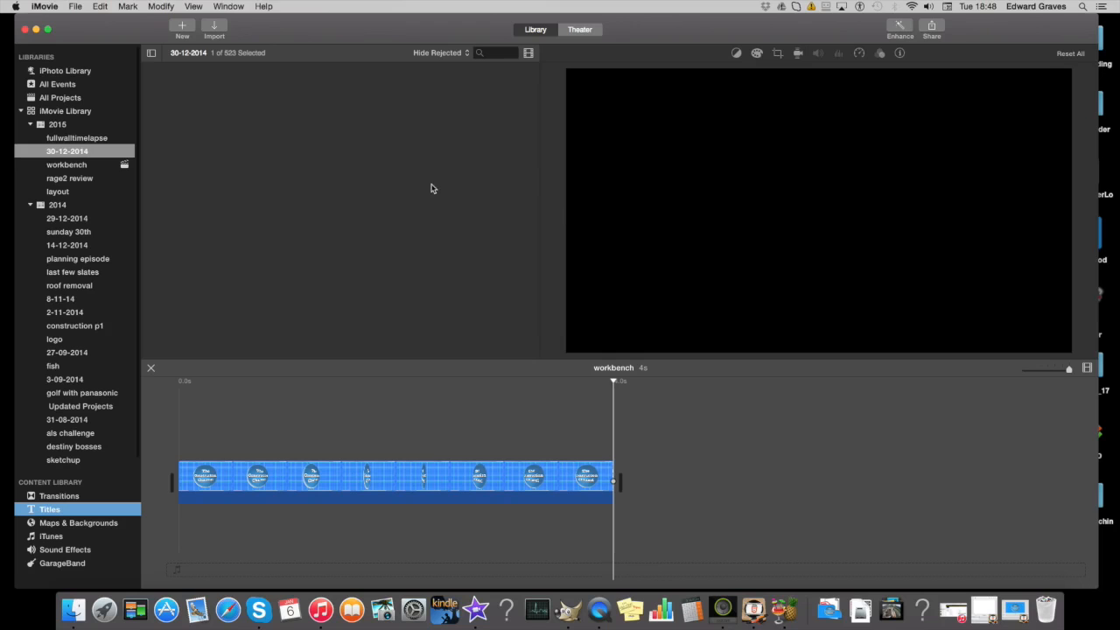
scroll(453, 207, "down", 5)
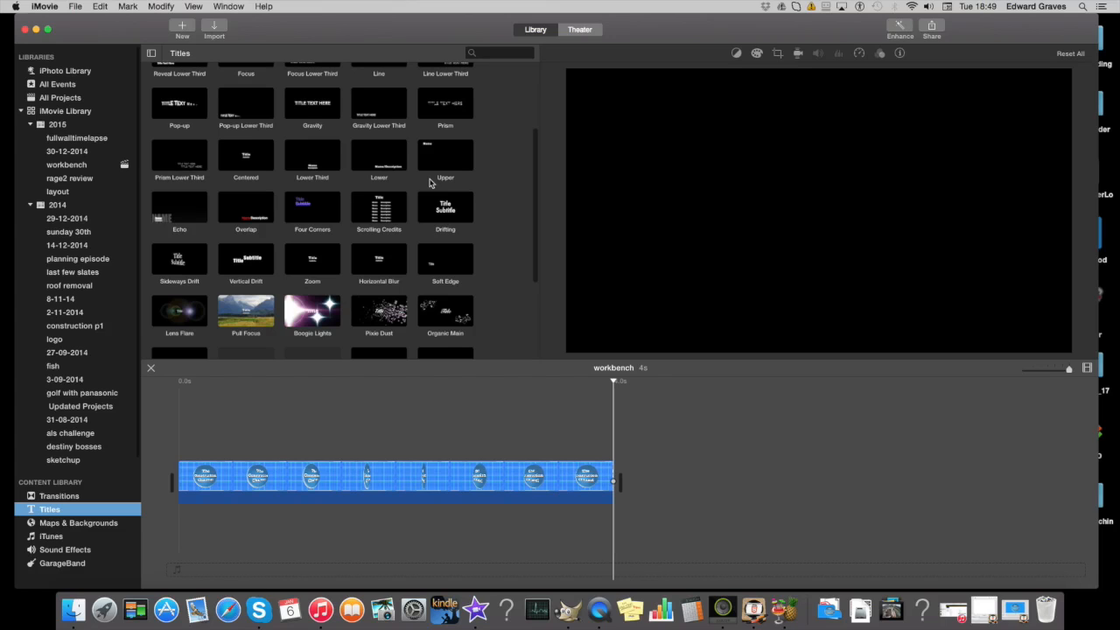
scroll(429, 182, "up", 3)
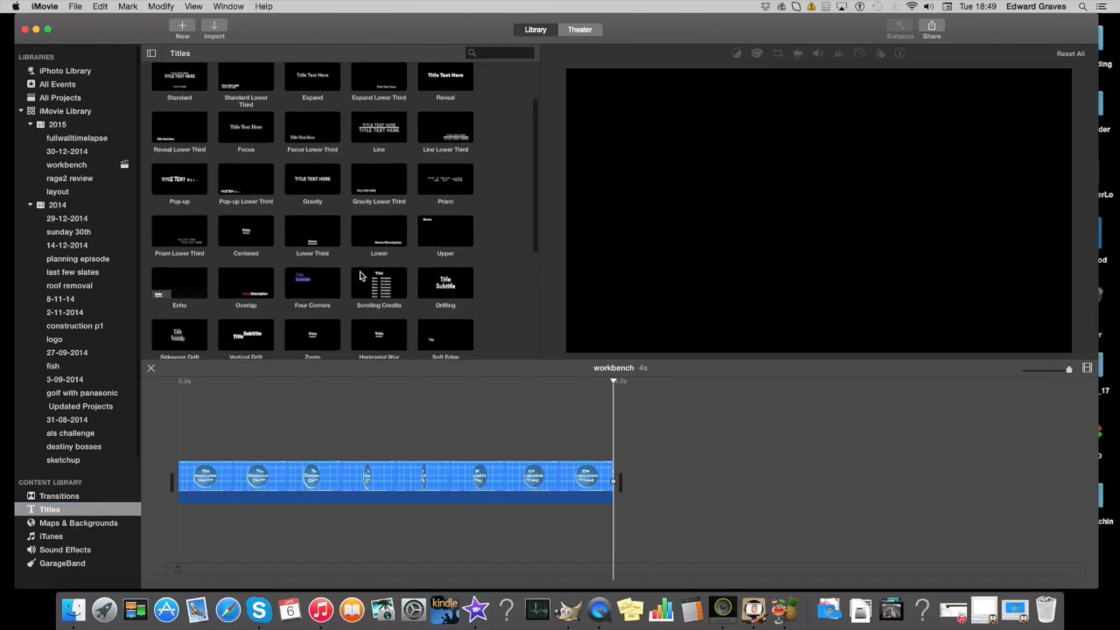
scroll(360, 276, "down", 3)
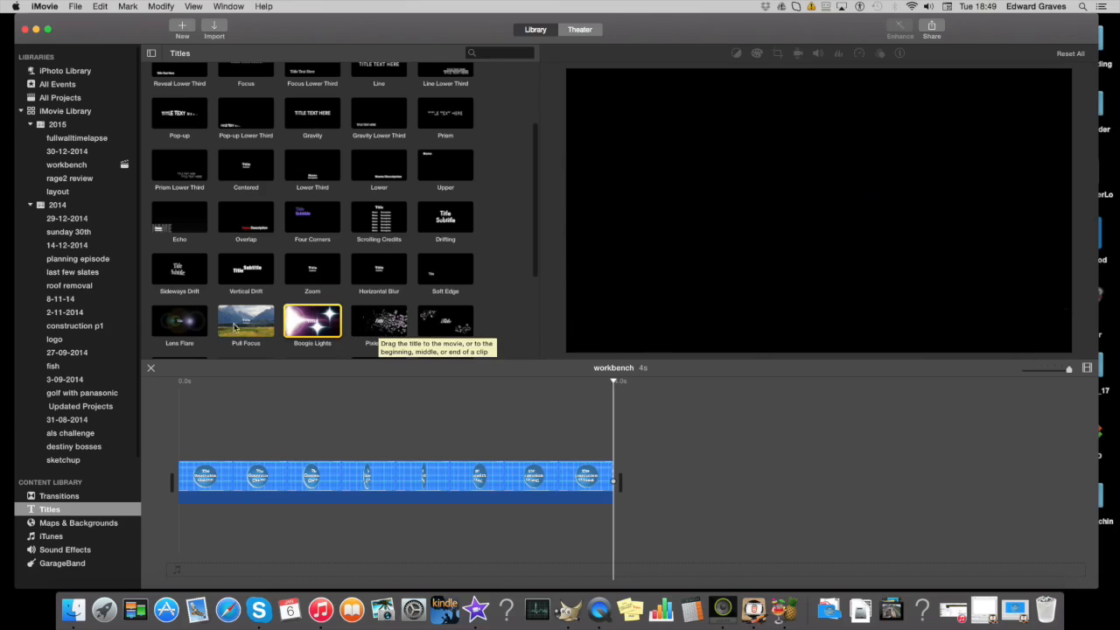
double_click(175, 324)
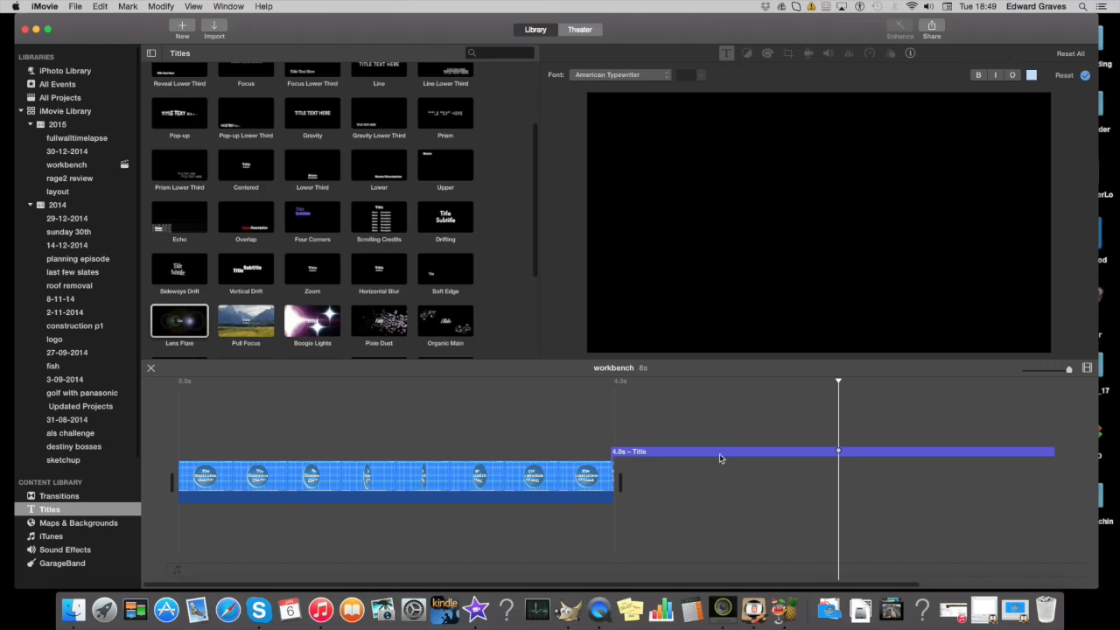
left_click_drag(617, 451, 185, 452)
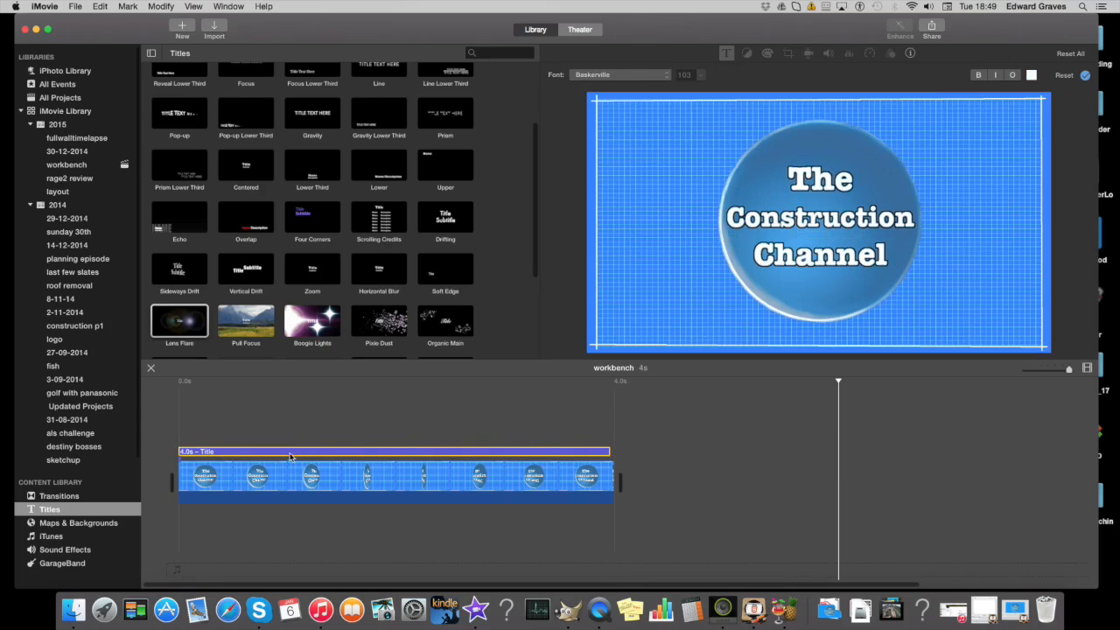
Shorten the Lens Flare title to 0.7 seconds, clear its placeholder text and play the result from the start.
left_click_drag(610, 451, 249, 452)
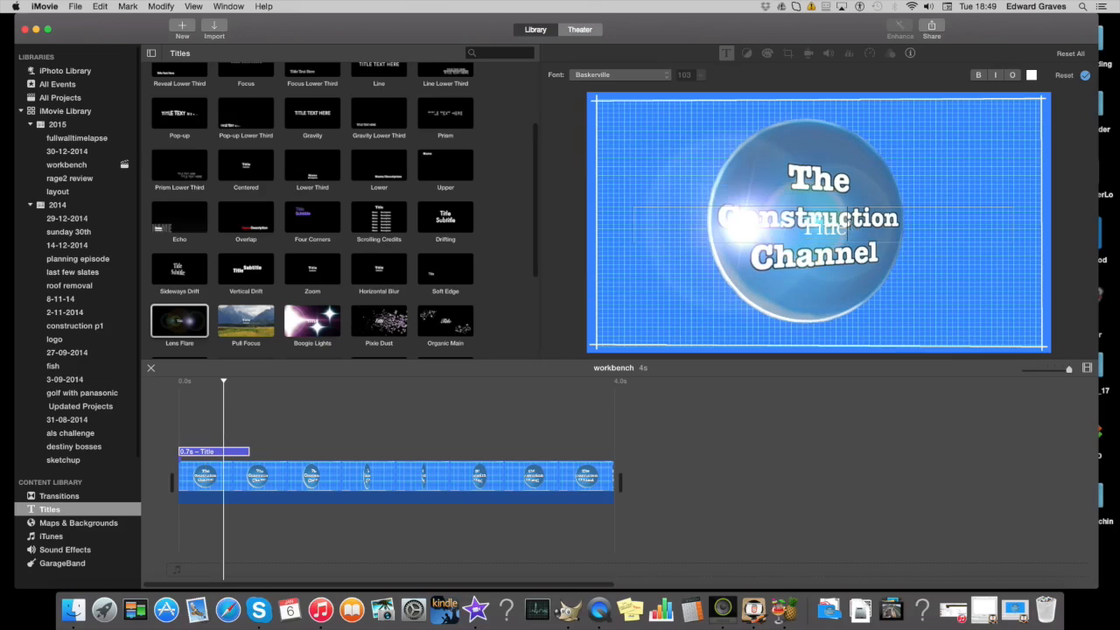
left_click(848, 224)
left_click(295, 510)
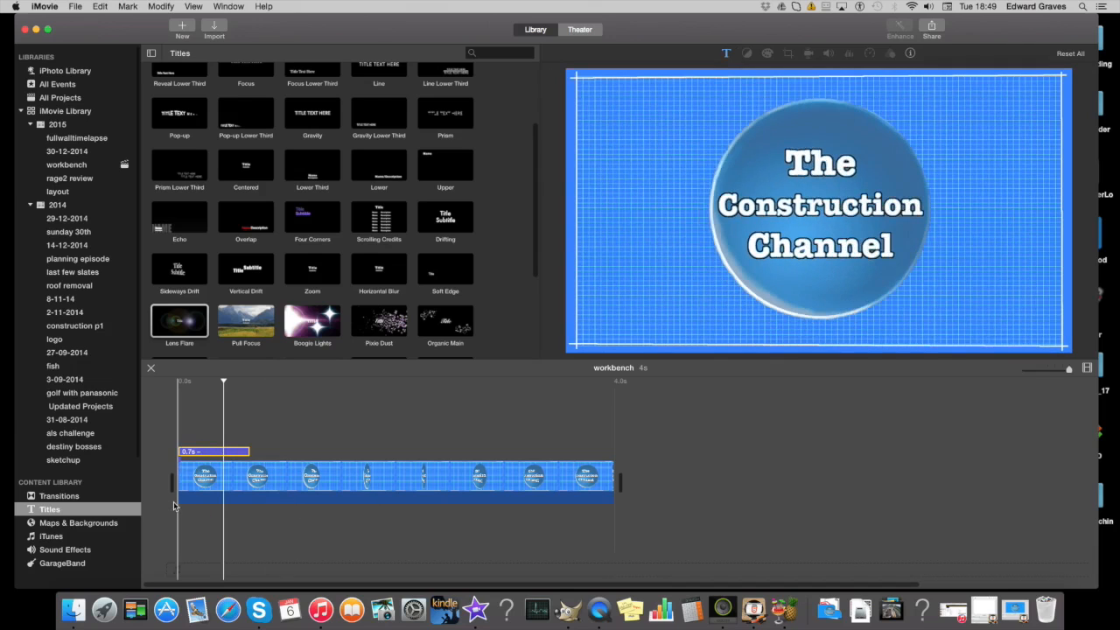
key("space")
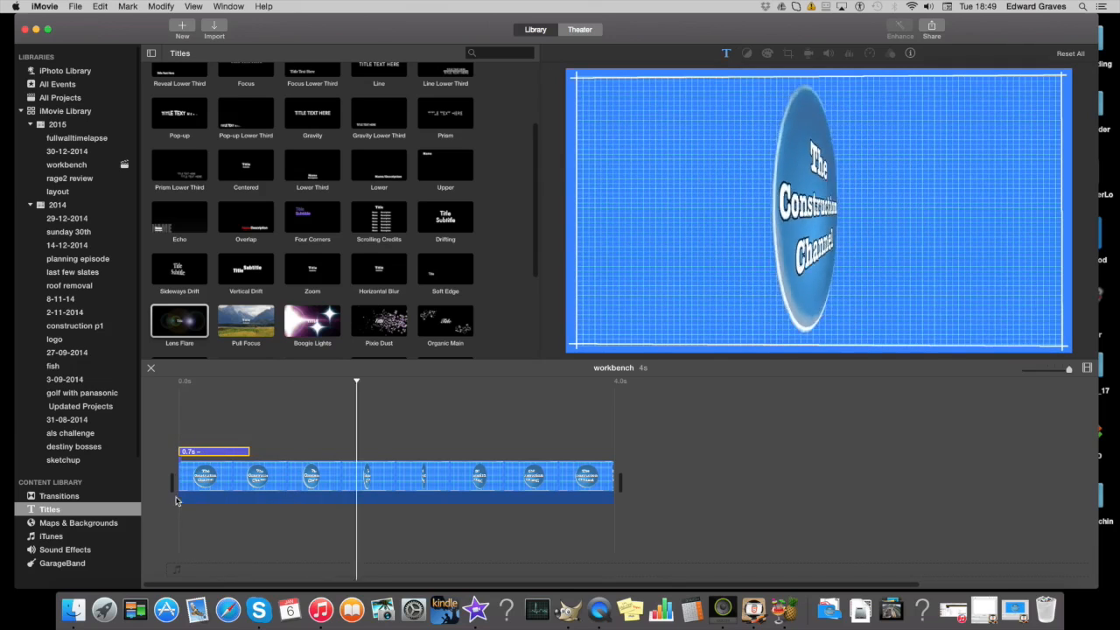
Lengthen the flare title over the logo clip to 1.4 seconds and play it.
left_click_drag(223, 456, 326, 451)
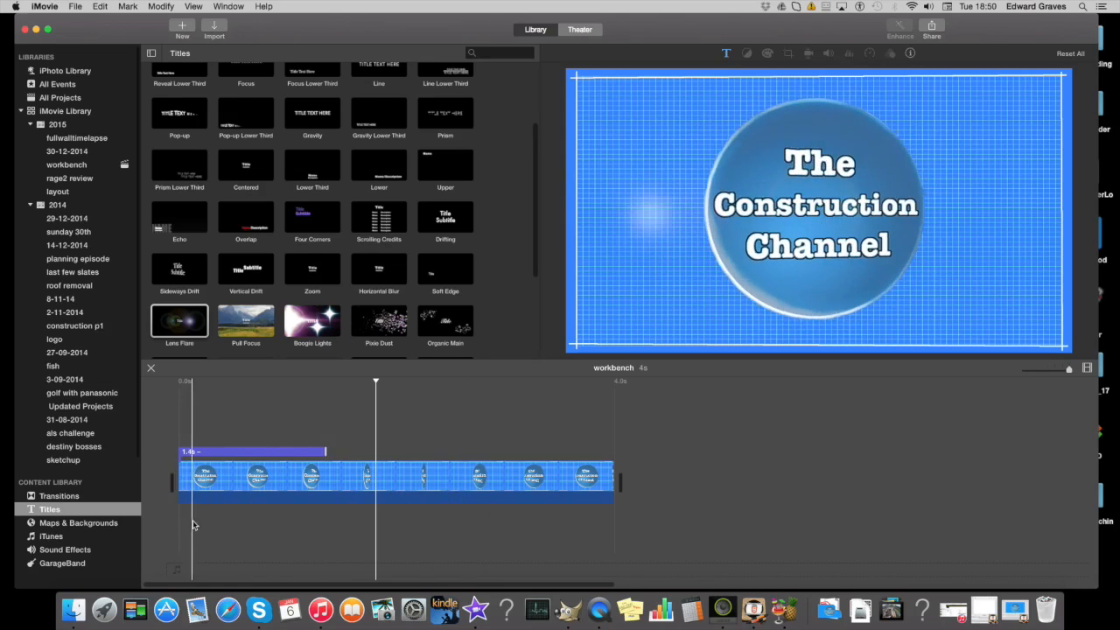
key("space")
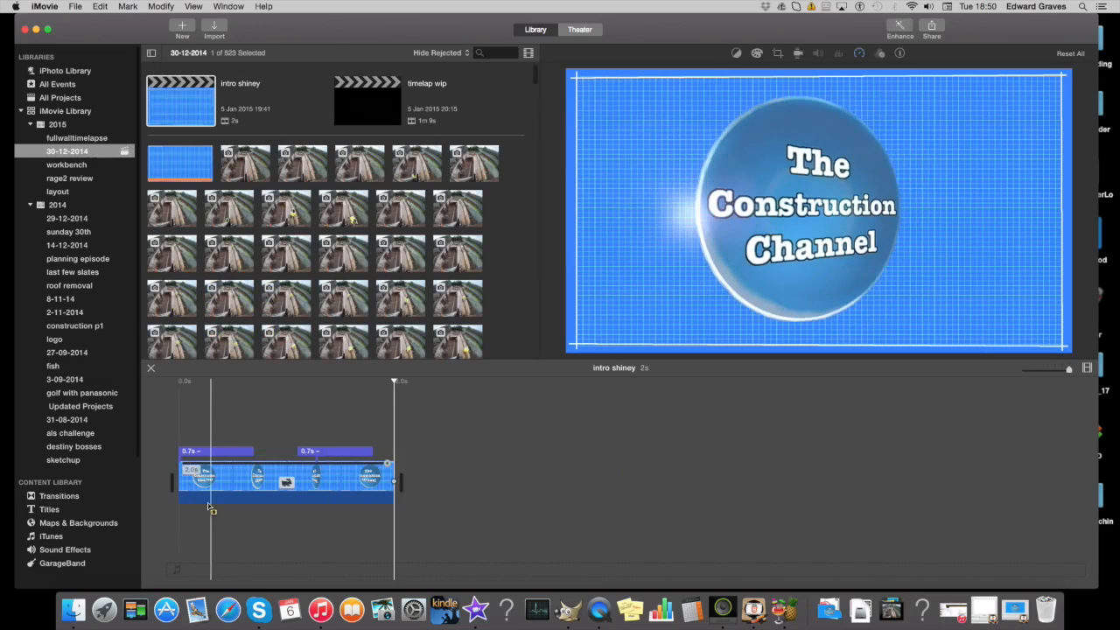
Play the "intro shiney" project from the 30-12-2014 event and the logo intro opening the "big timeplase" project in fullwalltimelapse.
key("space")
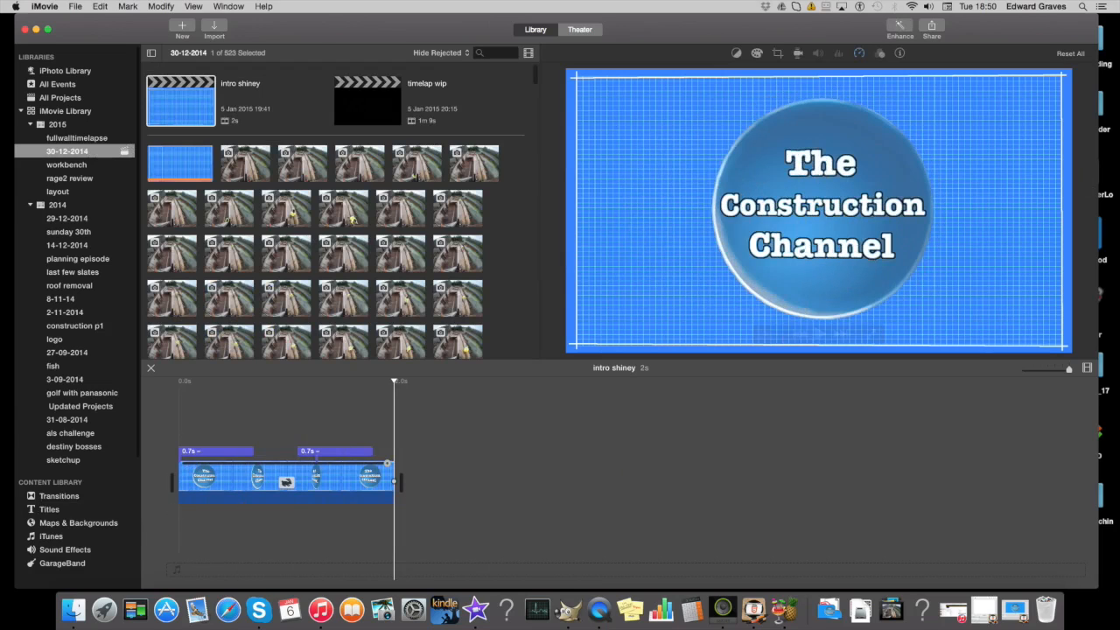
left_click(63, 138)
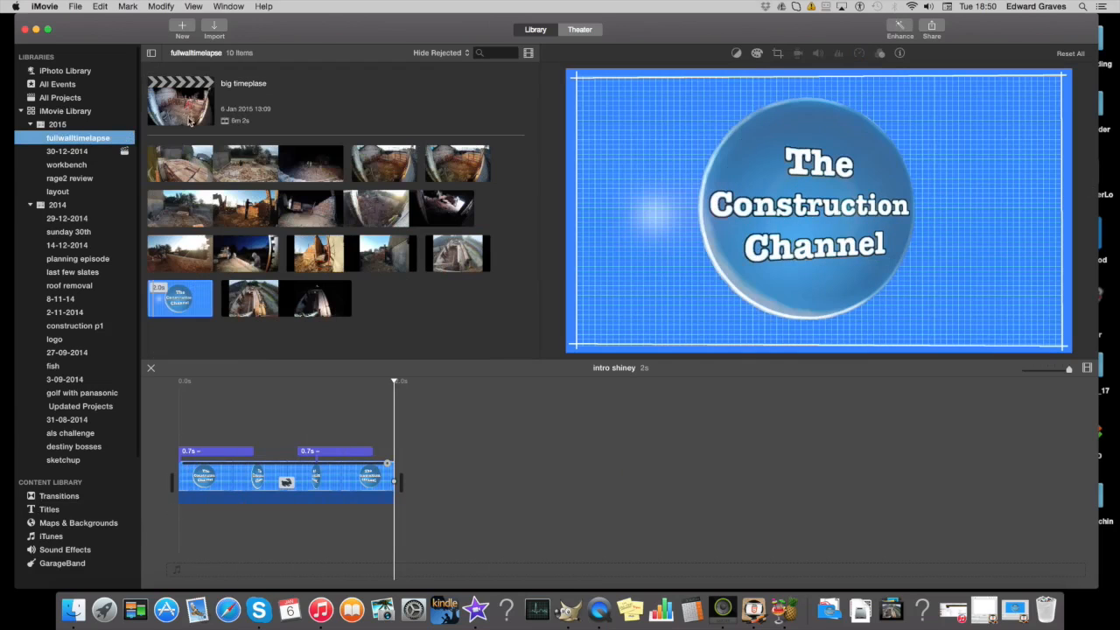
double_click(184, 102)
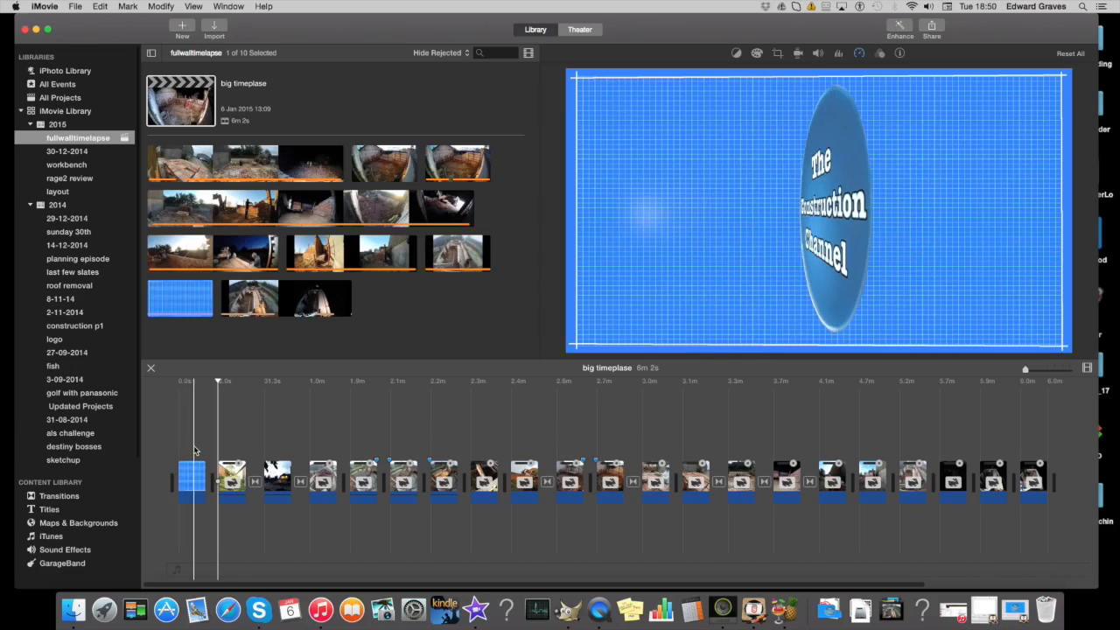
left_click(178, 449)
key("space")
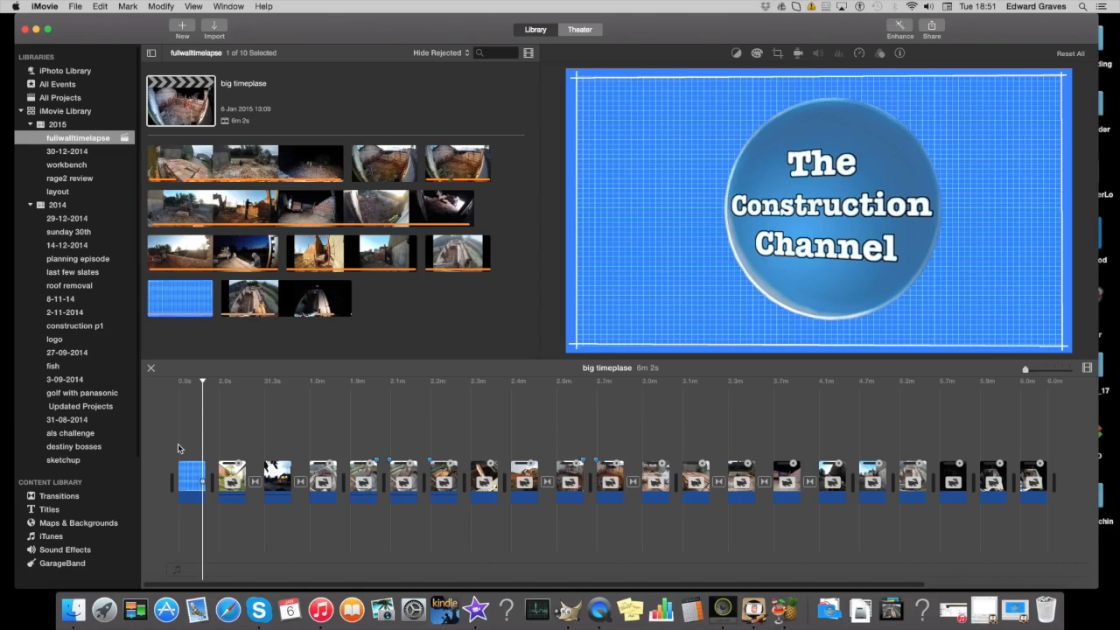
left_click(178, 444)
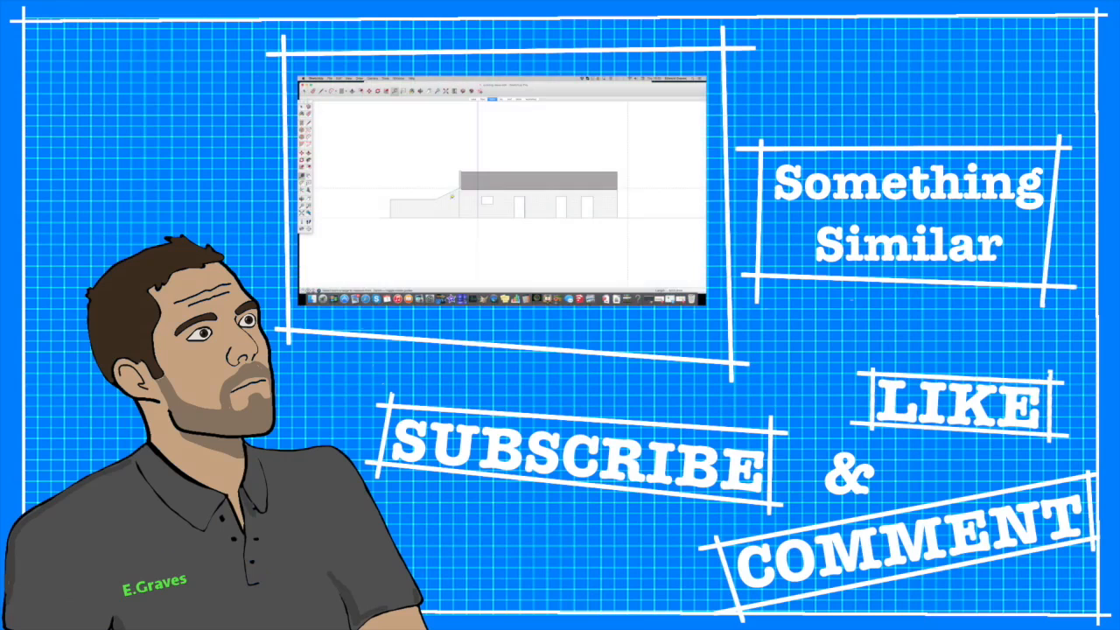